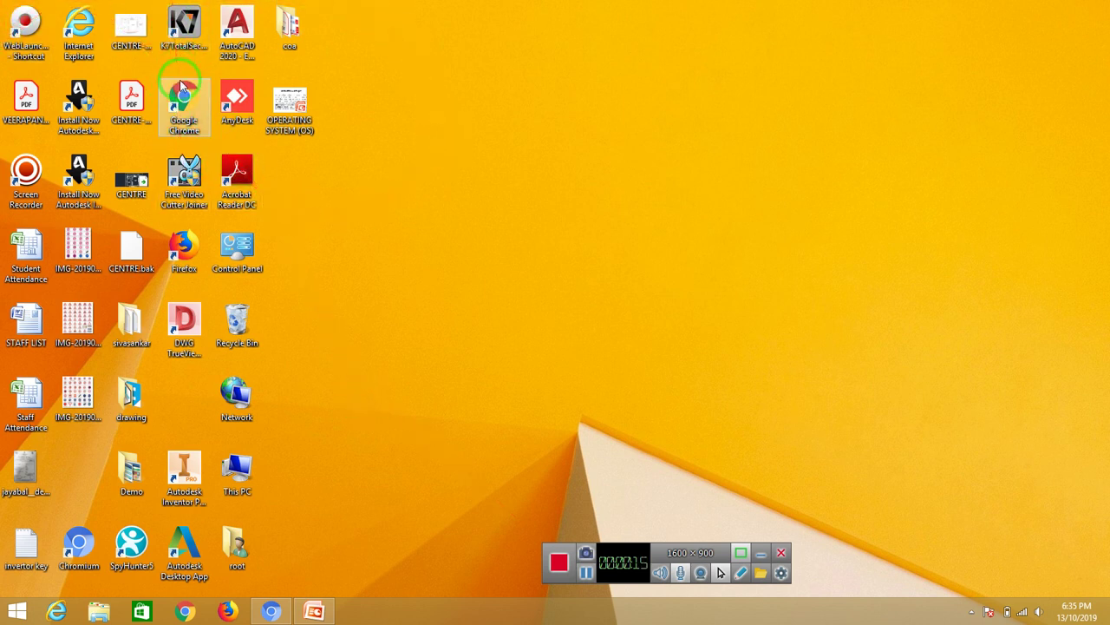
{"action": "left_click", "coordinate": [239, 187]}
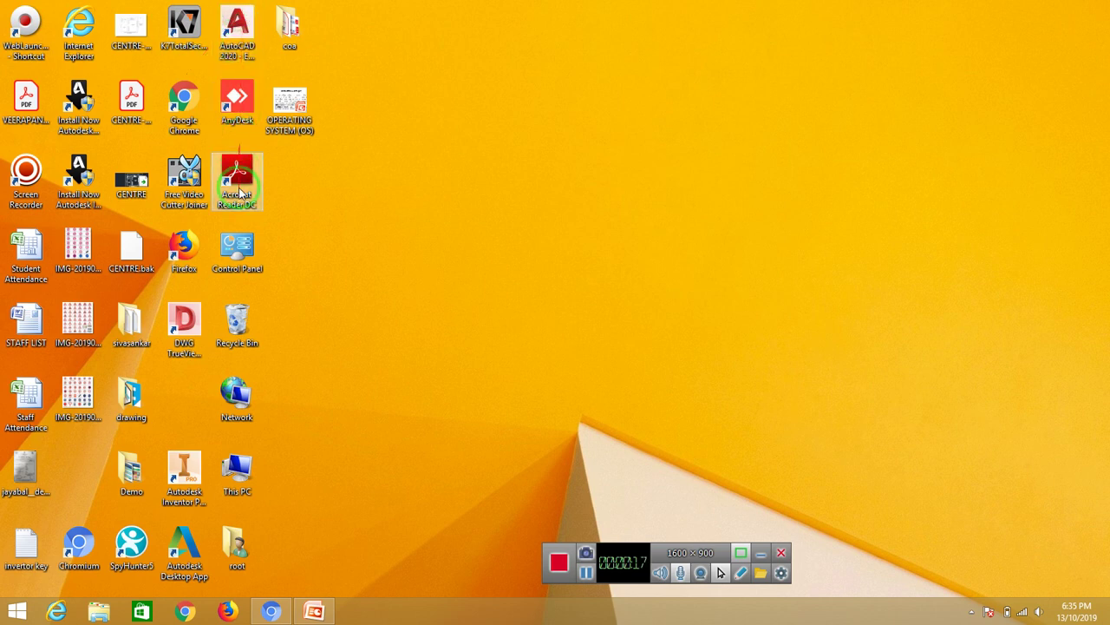
{"action": "left_click", "coordinate": [249, 243]}
{"action": "left_click", "coordinate": [246, 197]}
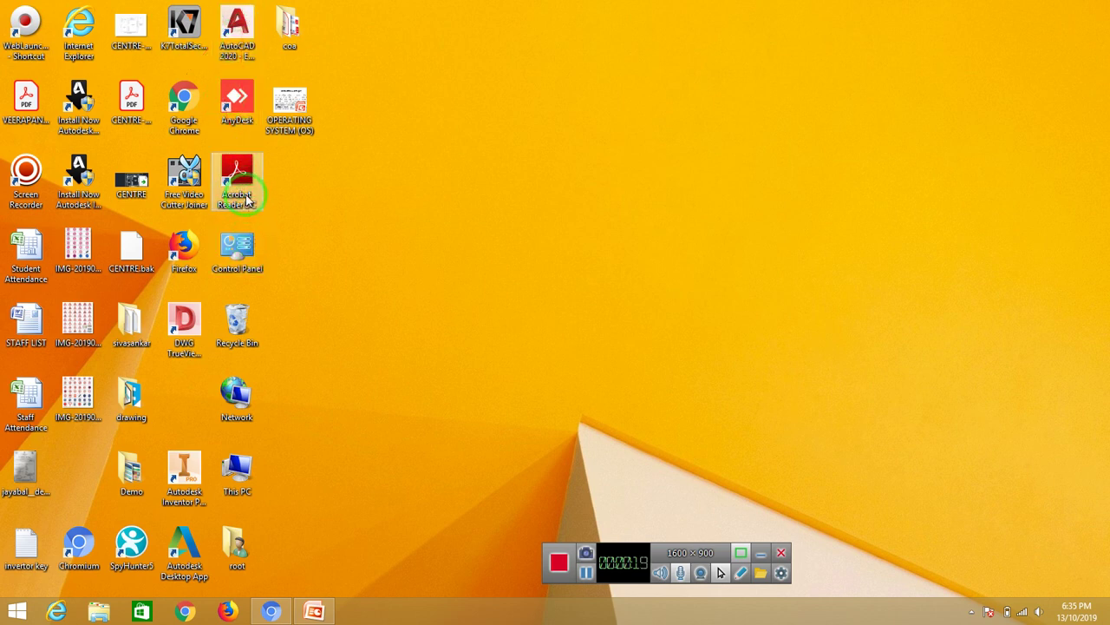
{"action": "left_click", "coordinate": [246, 253]}
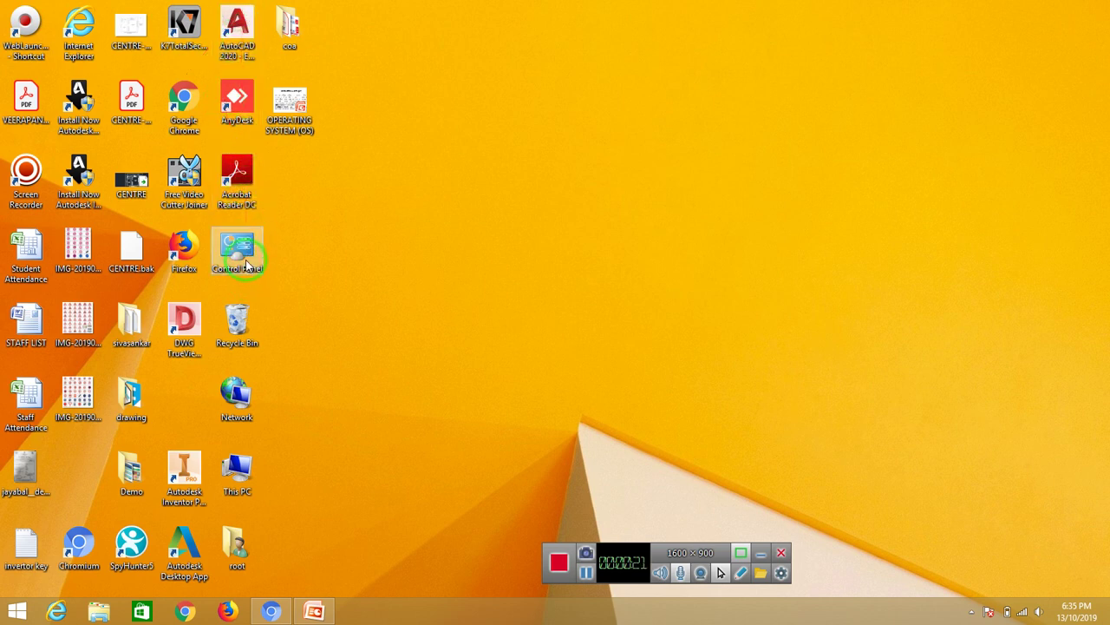
{"action": "left_click", "coordinate": [245, 300]}
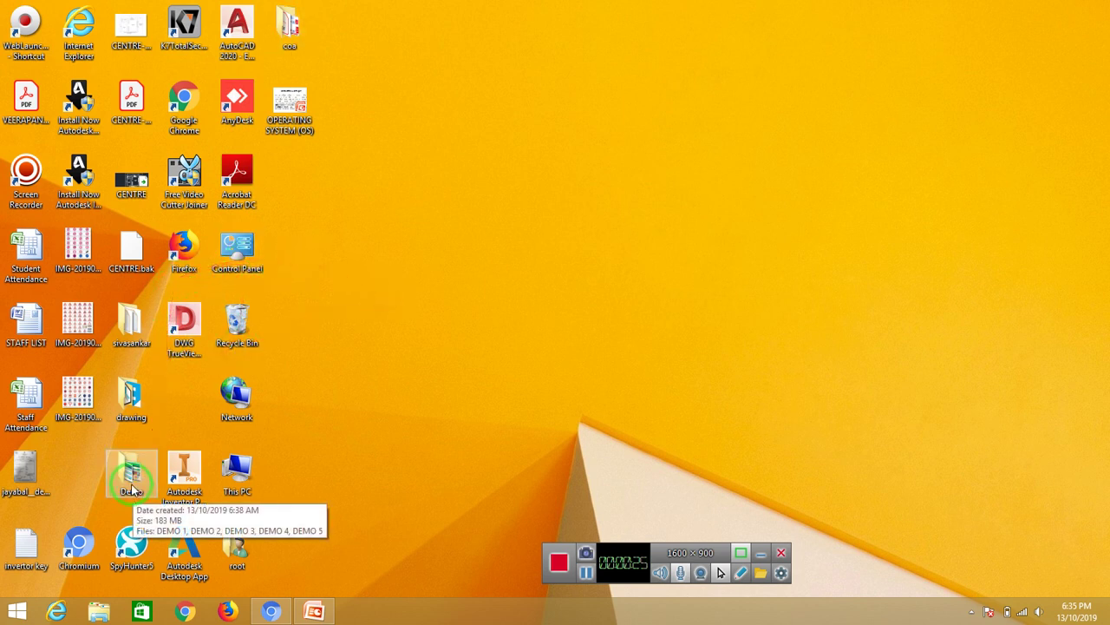
Step: Move the Demo folder to the empty middle area of the desktop and rename it as veera
{"action": "left_click_drag", "start_coordinate": [134, 490], "coordinate": [434, 318]}
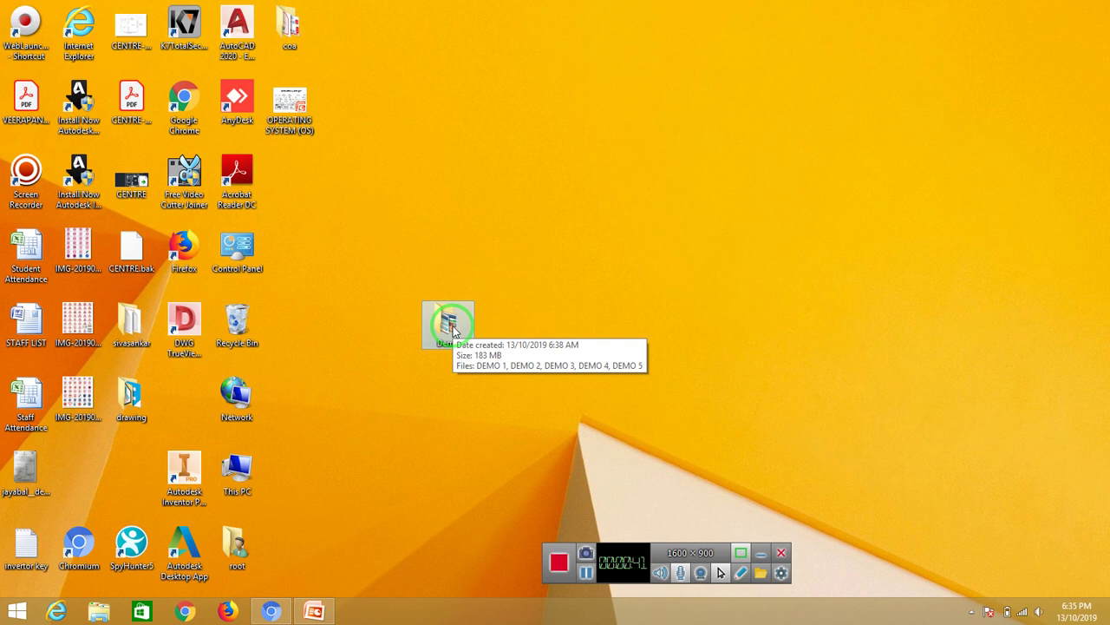
{"action": "left_click", "coordinate": [450, 324]}
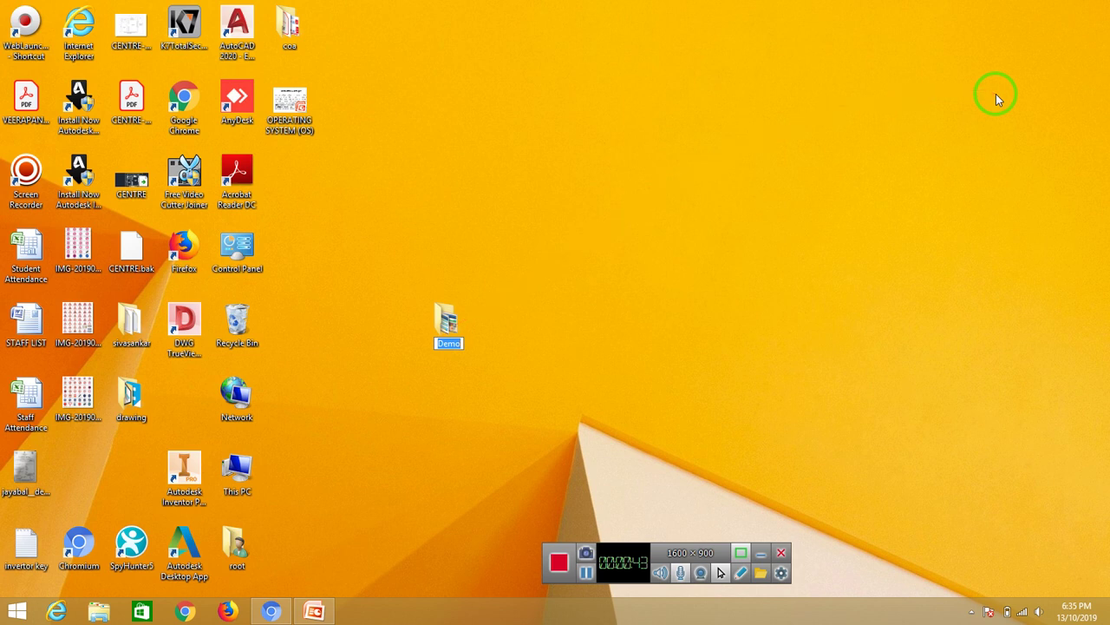
{"action": "type", "text": "veera"}
{"action": "key", "text": "Return"}
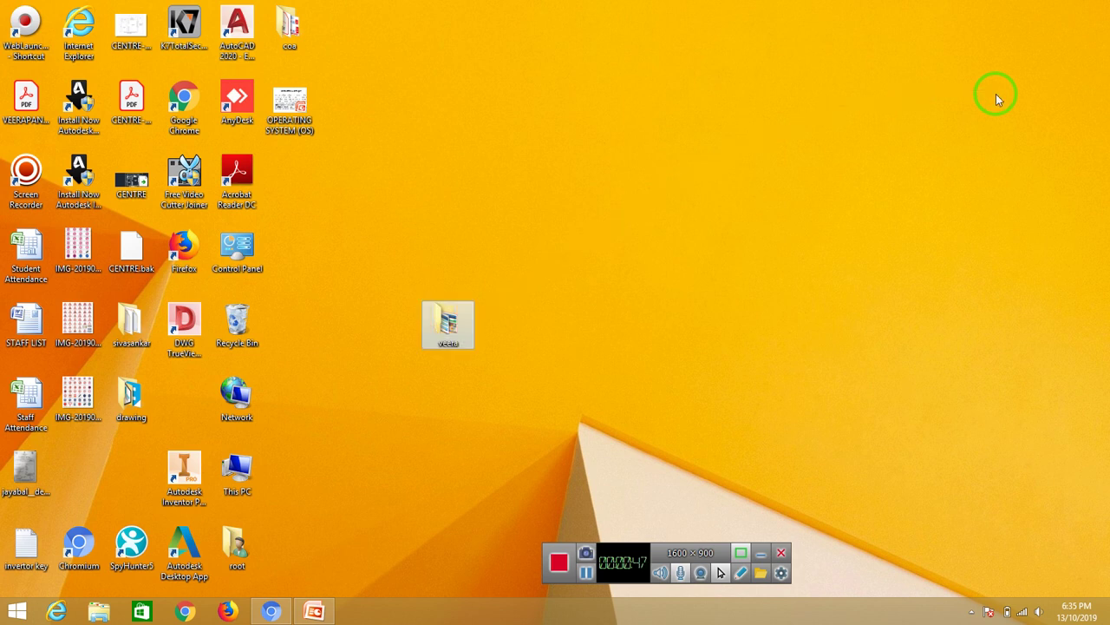
{"action": "key", "text": "F2"}
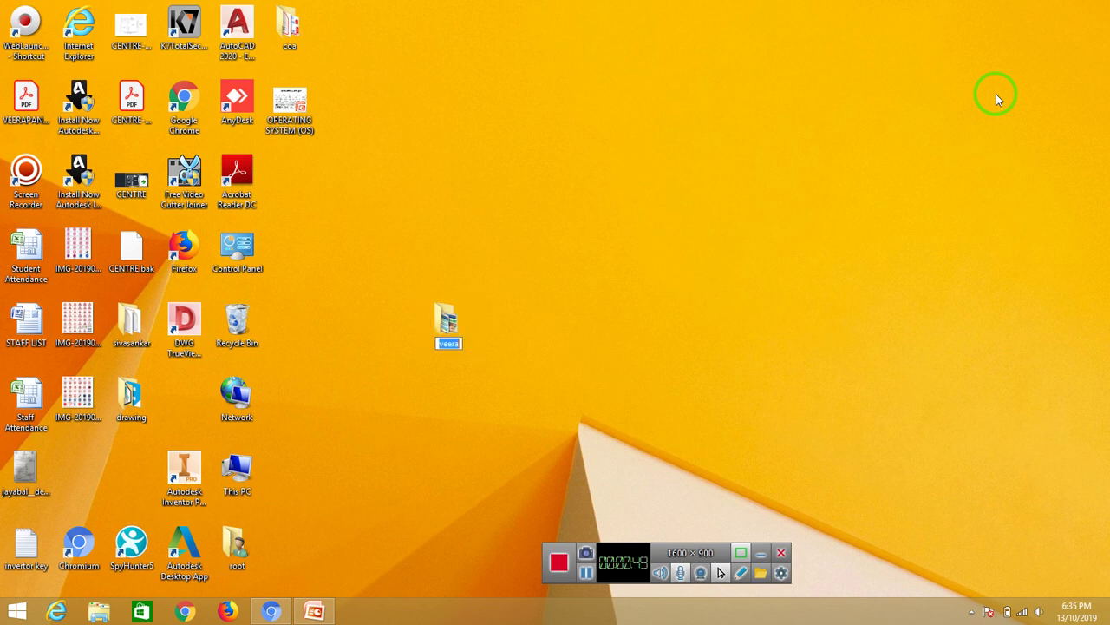
{"action": "key", "text": "Return"}
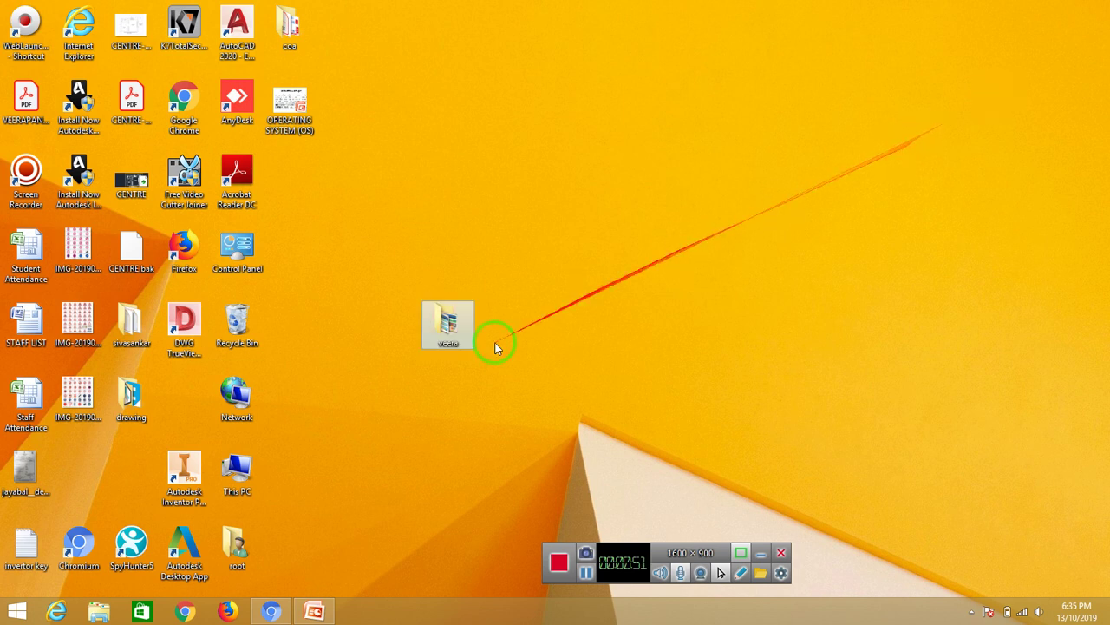
{"action": "right_click", "coordinate": [448, 321]}
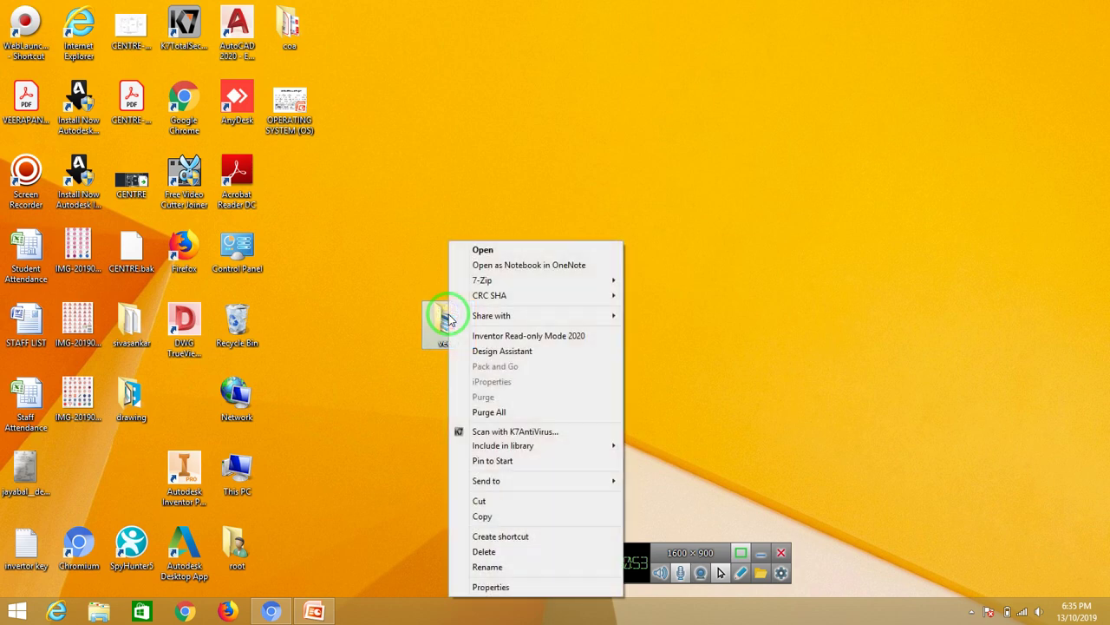
{"action": "left_click", "coordinate": [511, 567]}
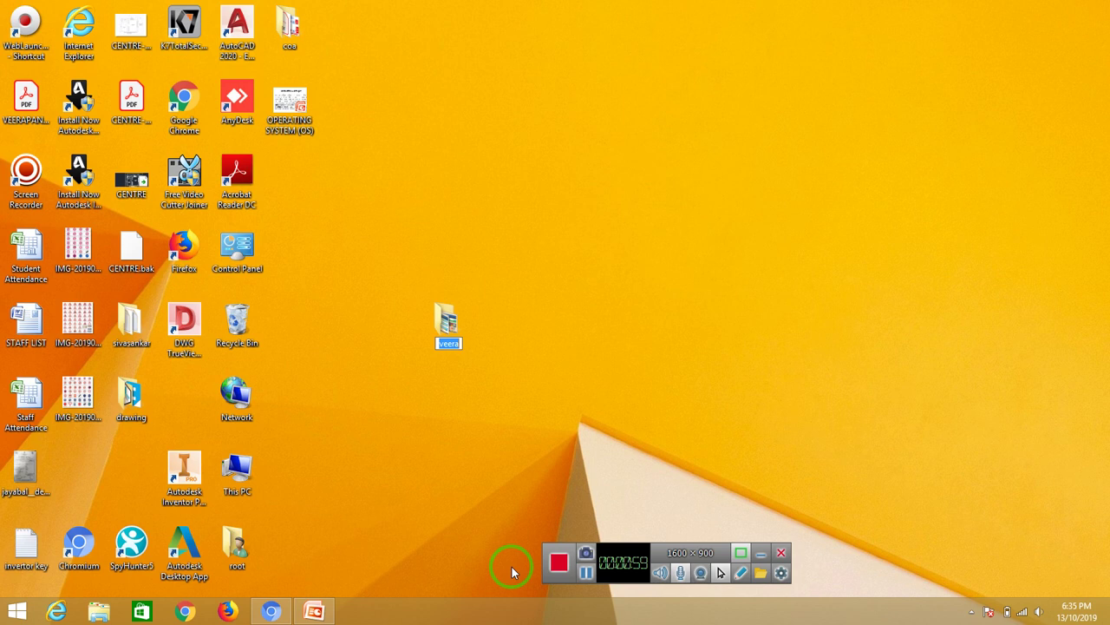
{"action": "key", "text": "Return"}
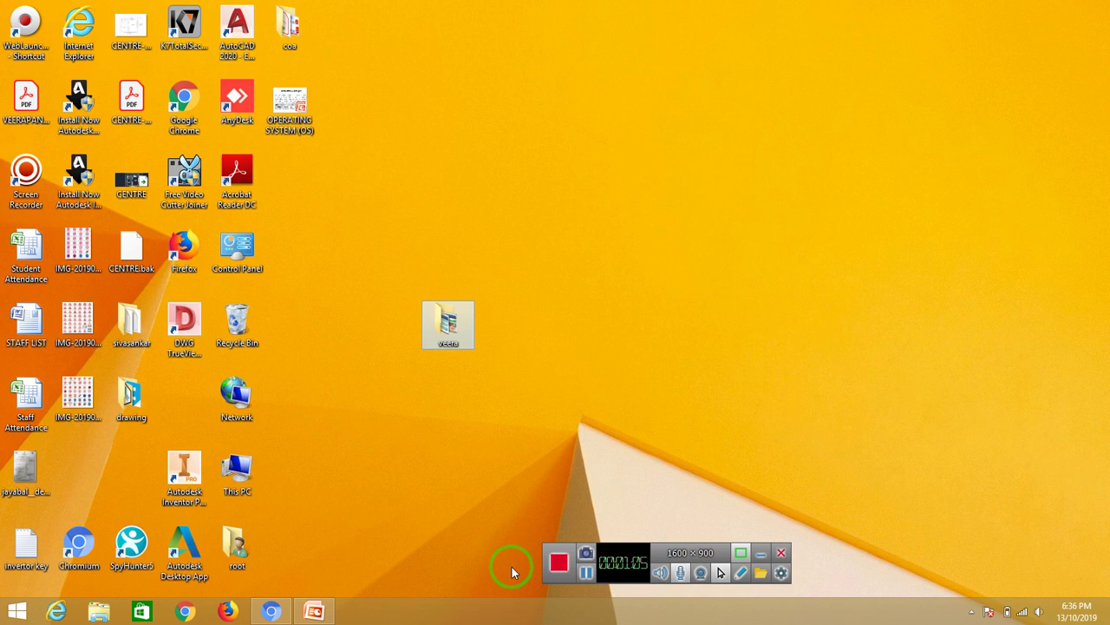
{"action": "key", "text": "super+c"}
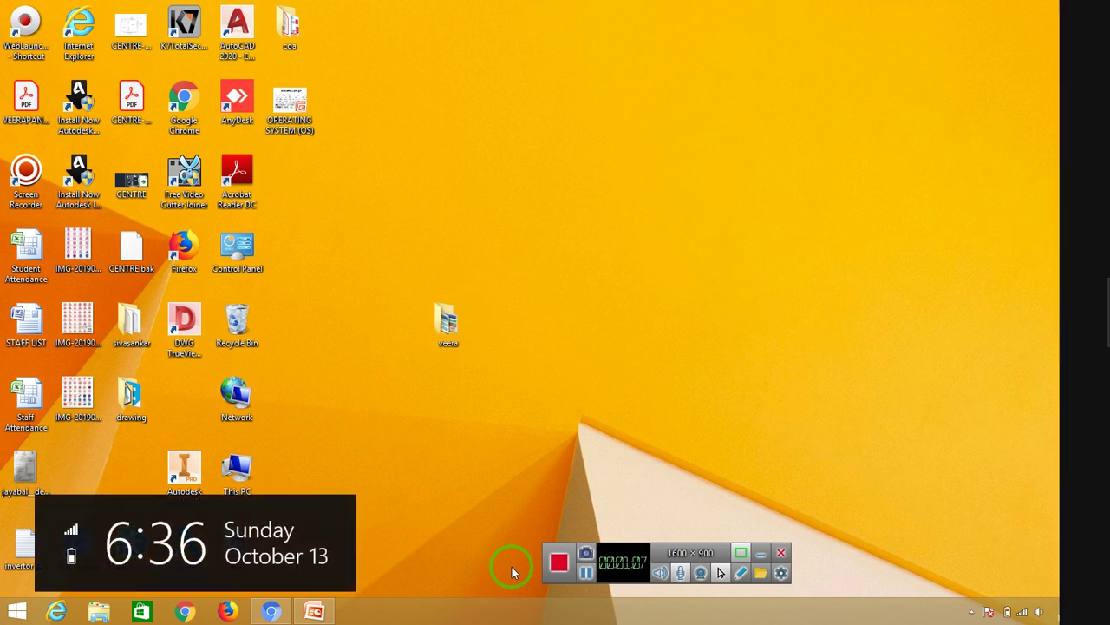
Step: Delete the veera folder from the desktop and look it up in the Recycle Bin
{"action": "left_click", "coordinate": [444, 323]}
{"action": "key", "text": "Delete"}
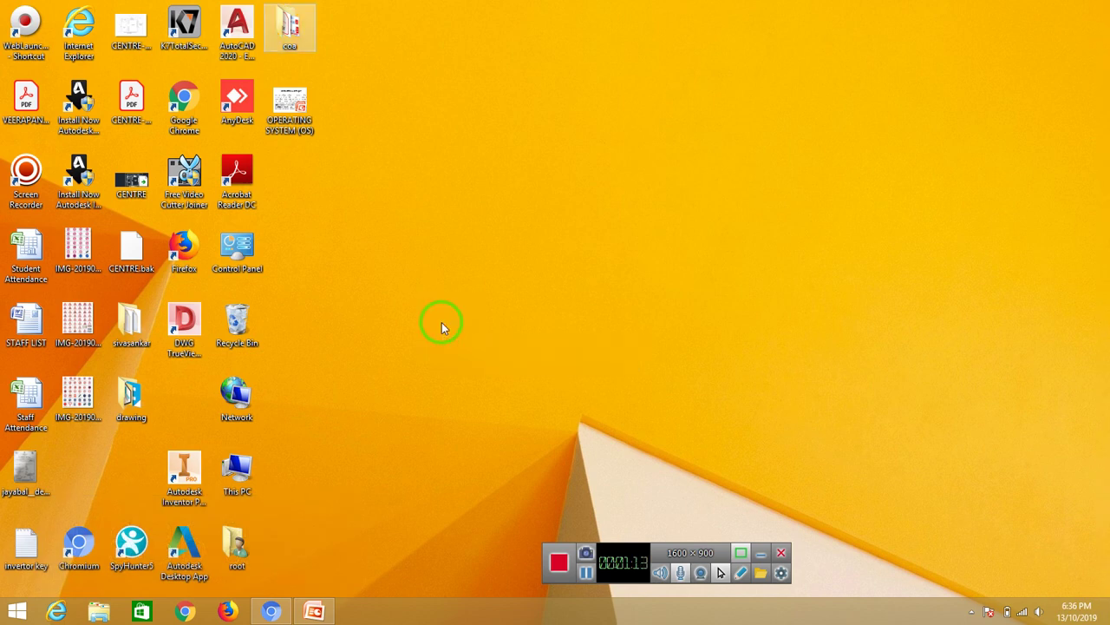
{"action": "double_click", "coordinate": [249, 324]}
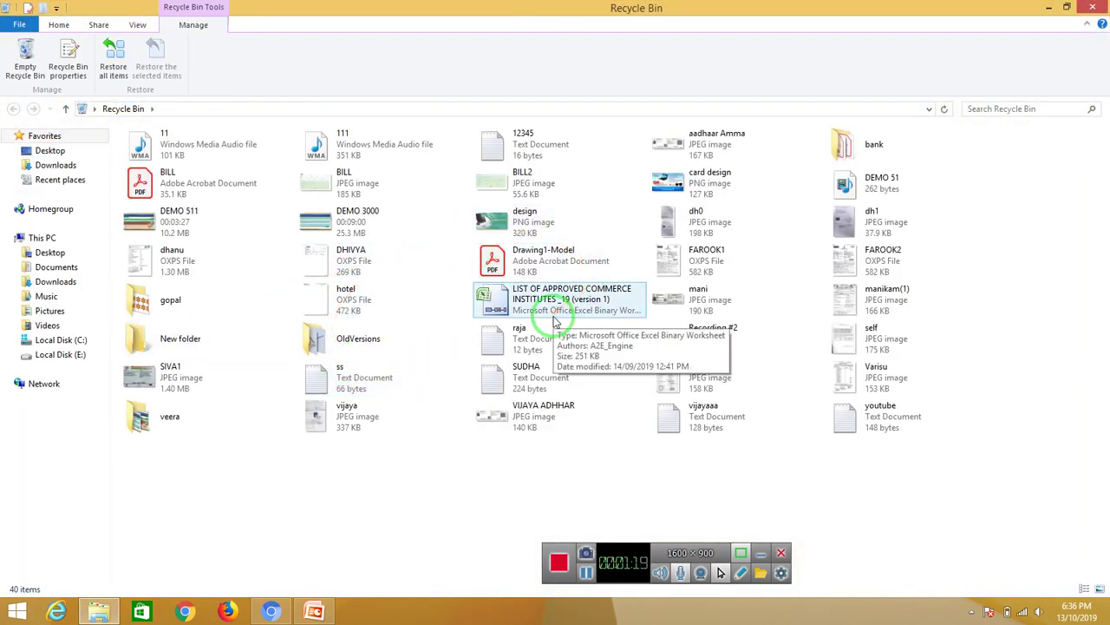
{"action": "left_click", "coordinate": [186, 427]}
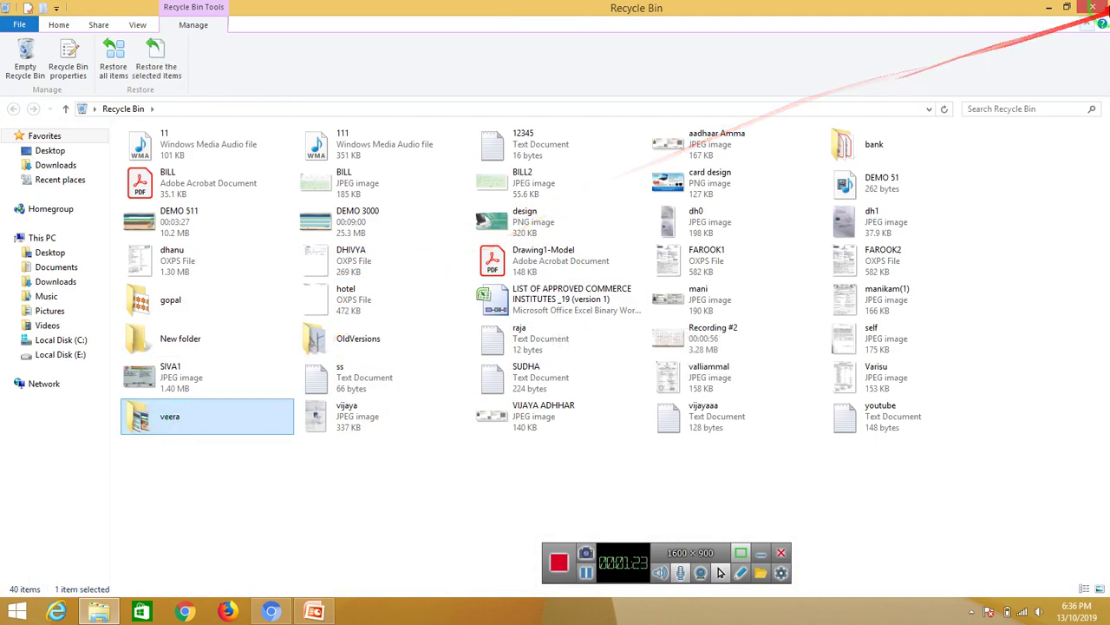
{"action": "left_click", "coordinate": [1091, 7]}
{"action": "mouse_move", "coordinate": [1109, 2]}
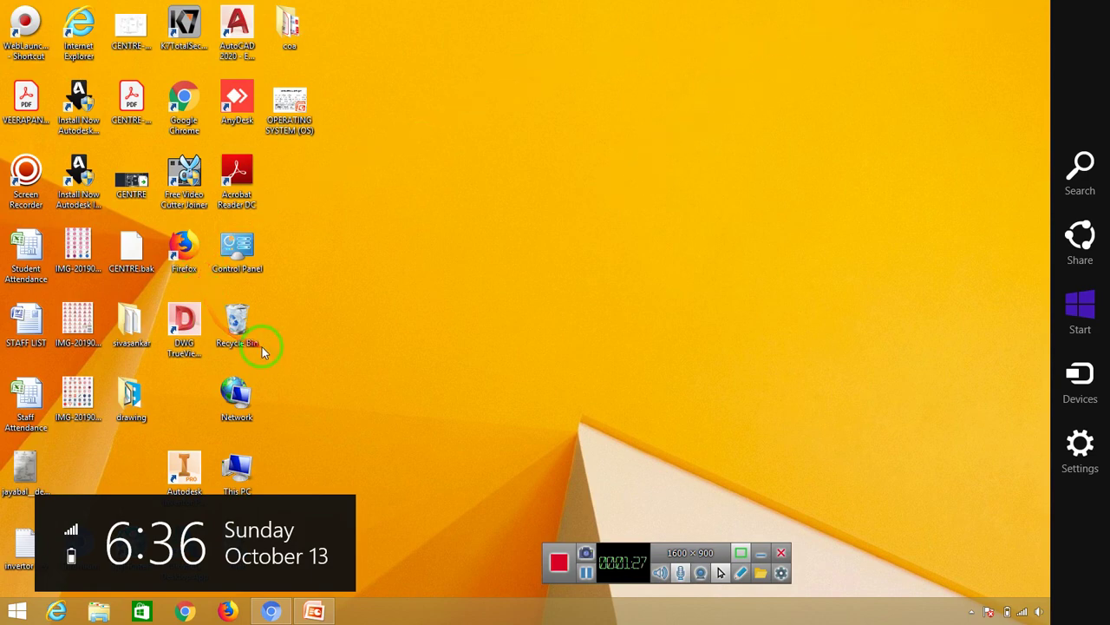
Step: Restore the veera folder from the Recycle Bin and close the bin's window
{"action": "left_click", "coordinate": [248, 328]}
{"action": "double_click", "coordinate": [247, 328]}
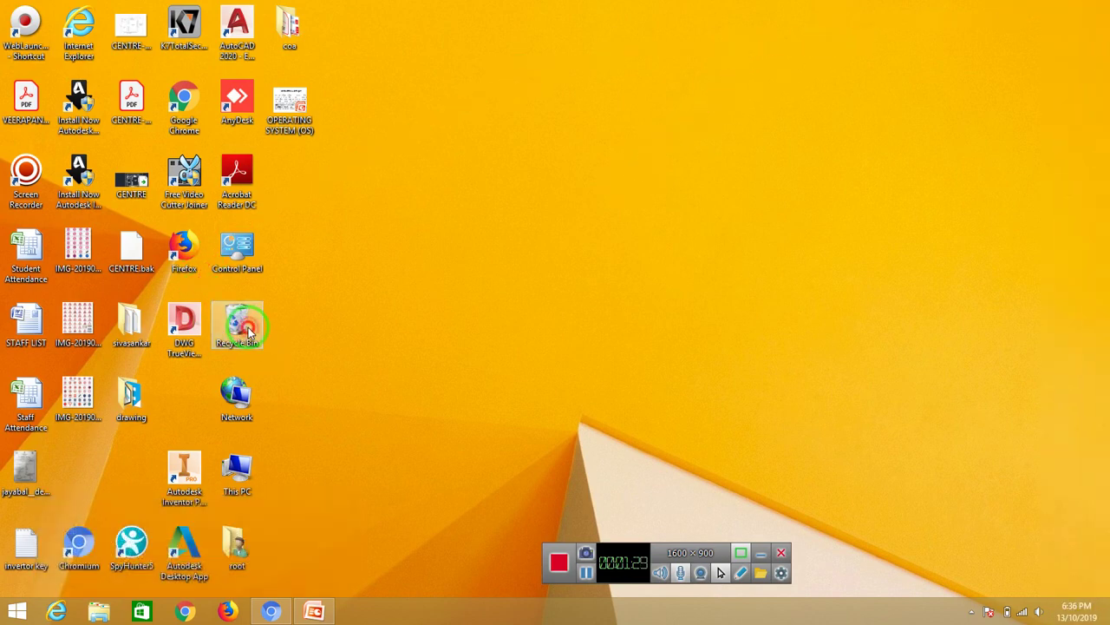
{"action": "left_click", "coordinate": [167, 423]}
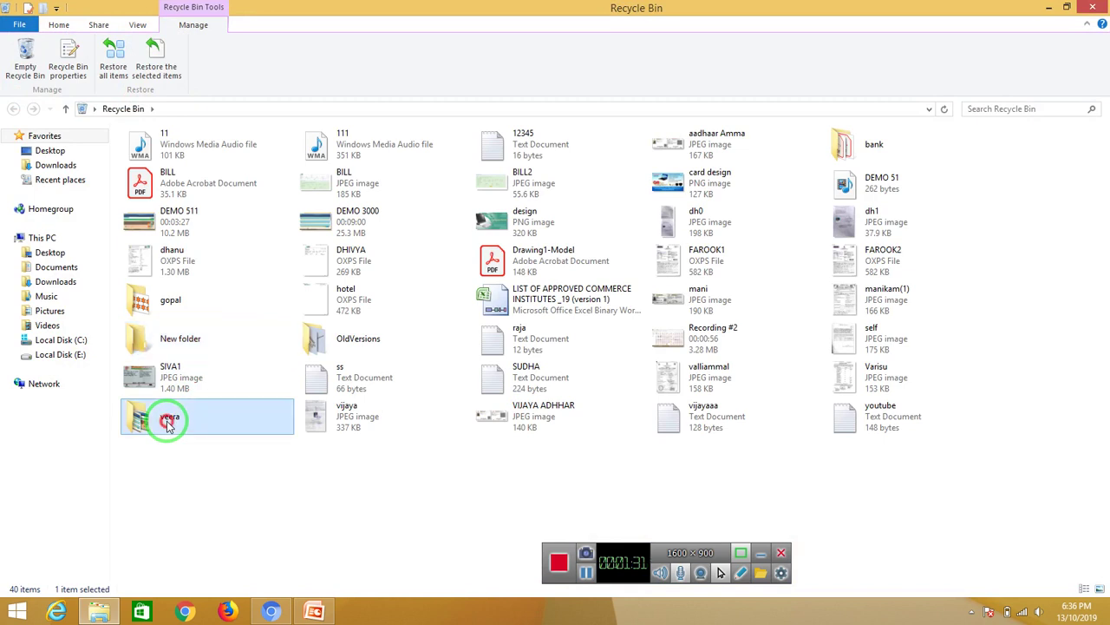
{"action": "right_click", "coordinate": [169, 424]}
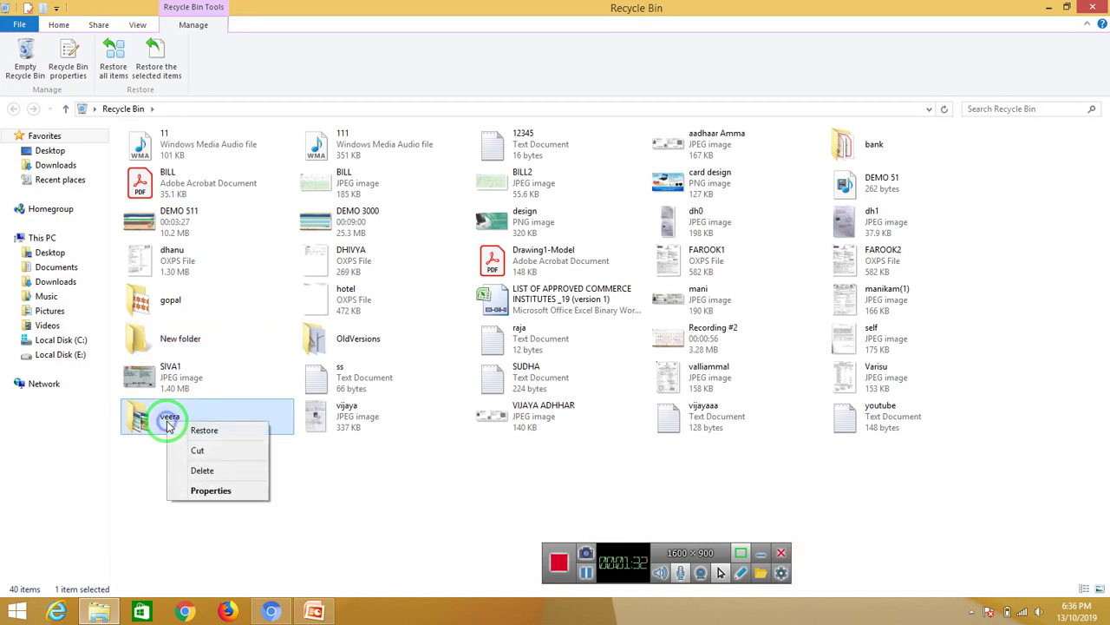
{"action": "left_click", "coordinate": [230, 433]}
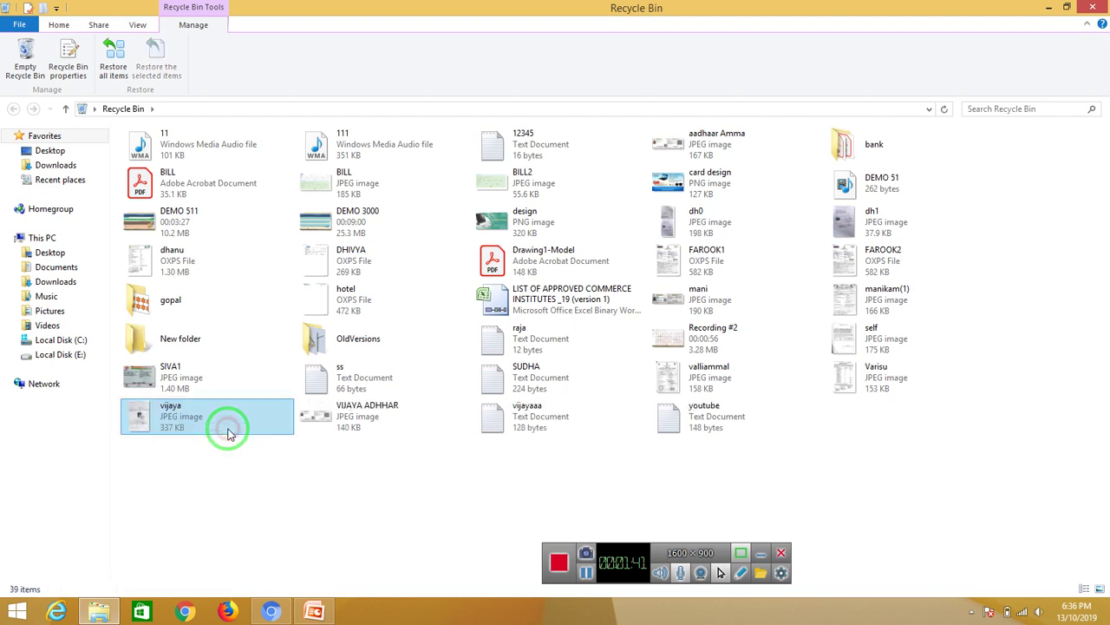
{"action": "left_click", "coordinate": [1097, 10]}
{"action": "mouse_move", "coordinate": [1103, 7]}
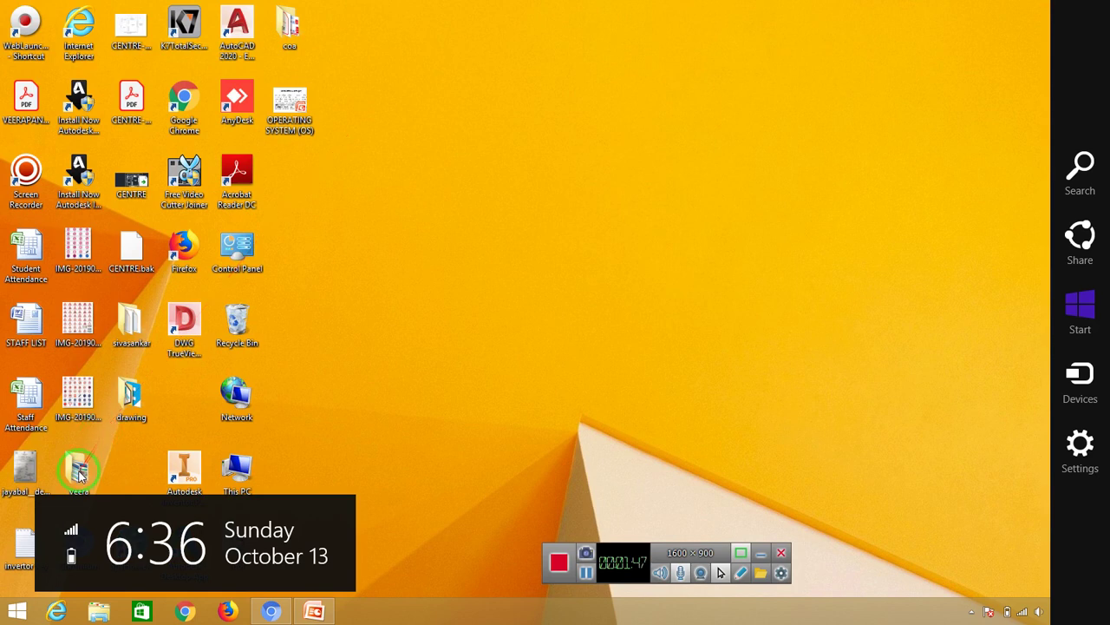
Step: Move the restored veera folder to the empty desktop area beside the Recycle Bin
{"action": "left_click_drag", "start_coordinate": [96, 473], "coordinate": [336, 330]}
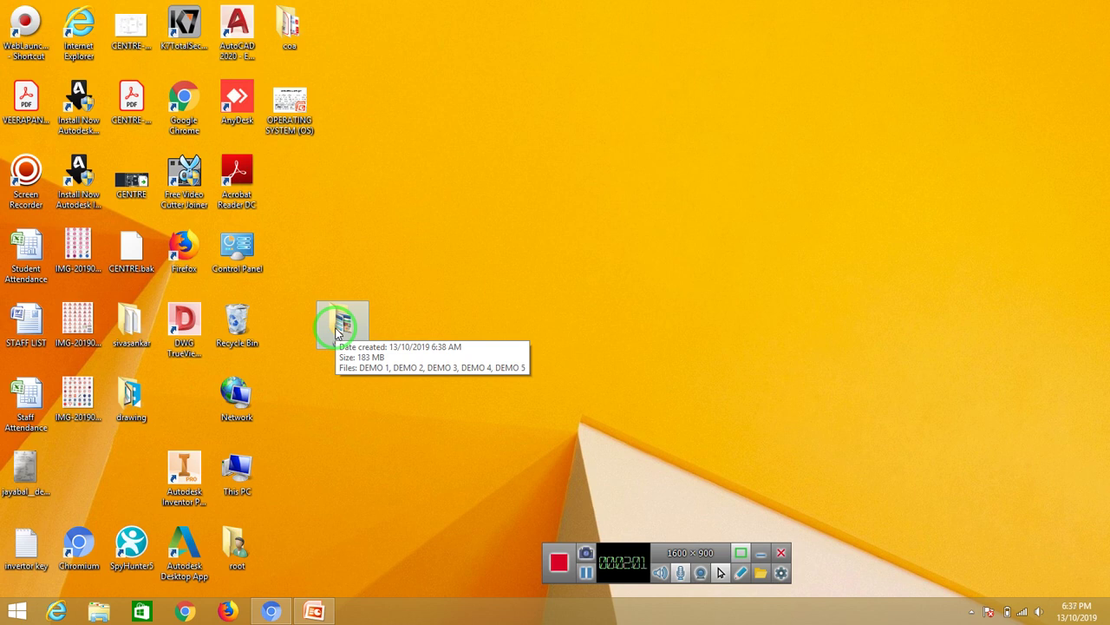
{"action": "right_click", "coordinate": [337, 330]}
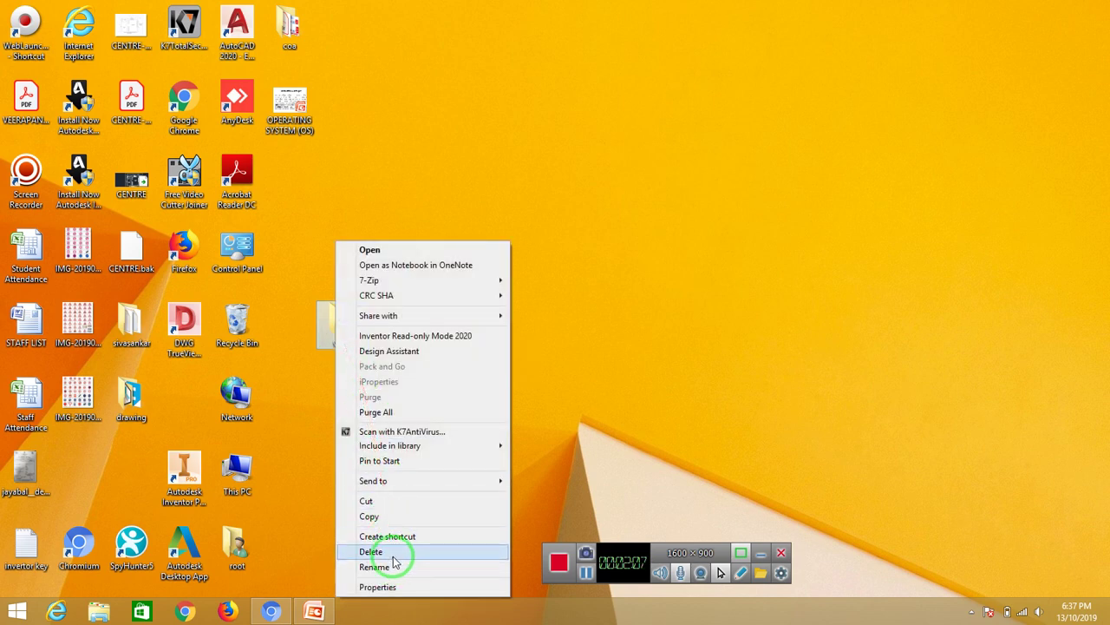
{"action": "left_click", "coordinate": [611, 349]}
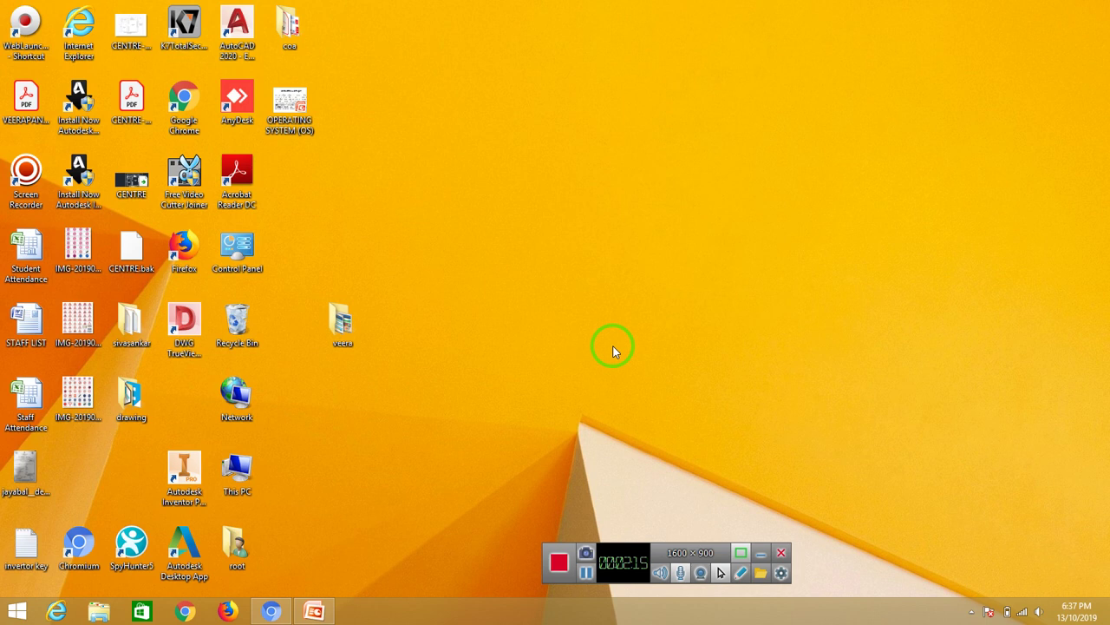
Step: View the system's date and time settings, including the dialog for setting the date and time, and leave them
{"action": "left_click", "coordinate": [1084, 613]}
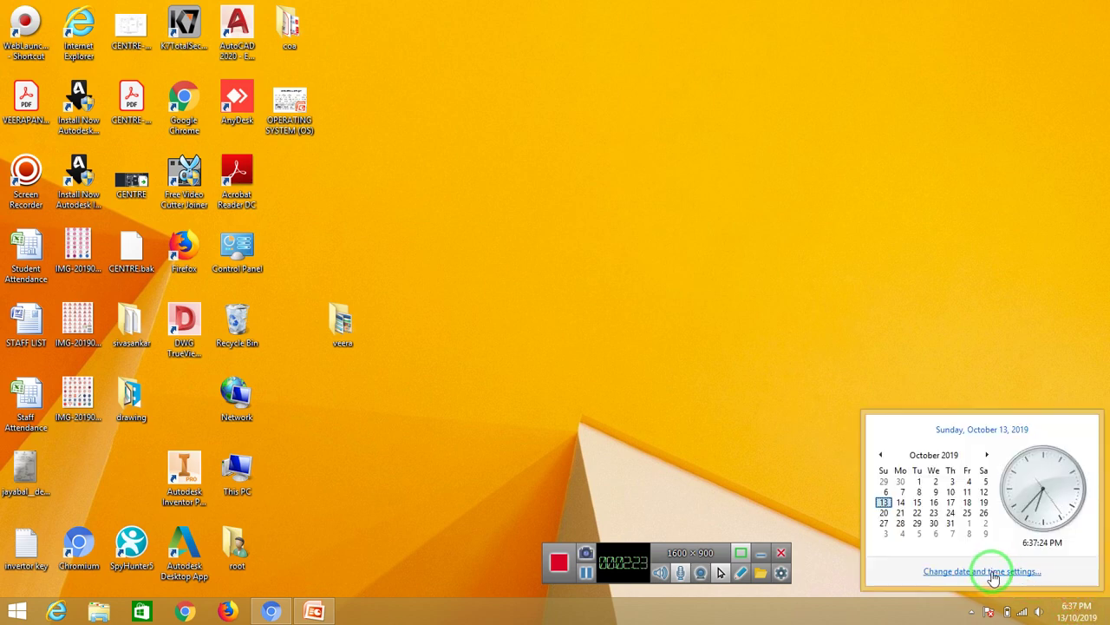
{"action": "left_click", "coordinate": [993, 573]}
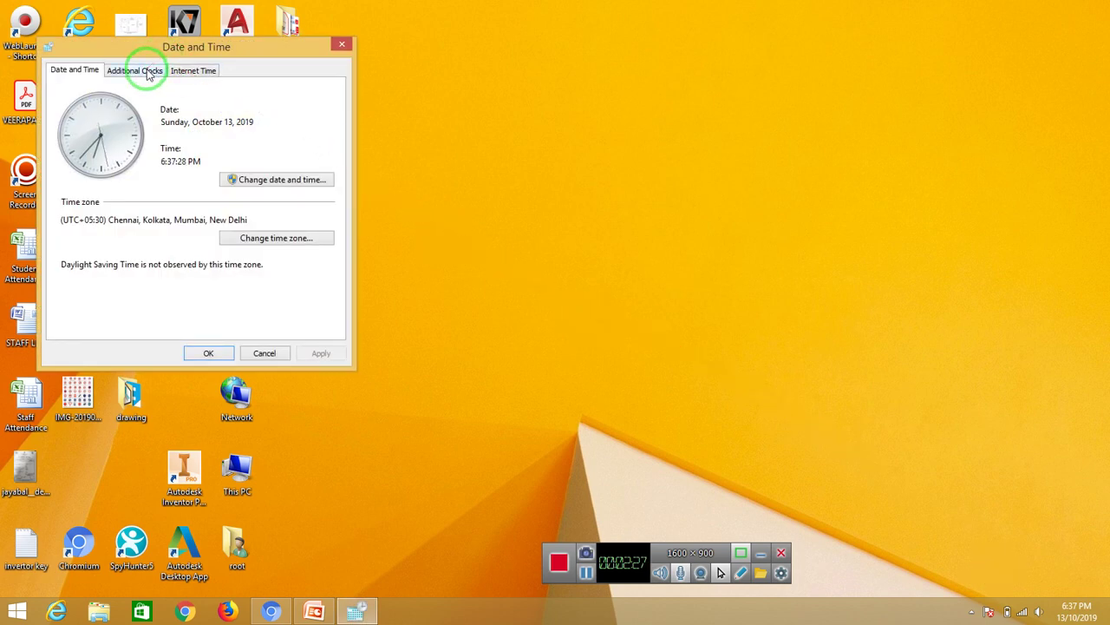
{"action": "left_click", "coordinate": [309, 181]}
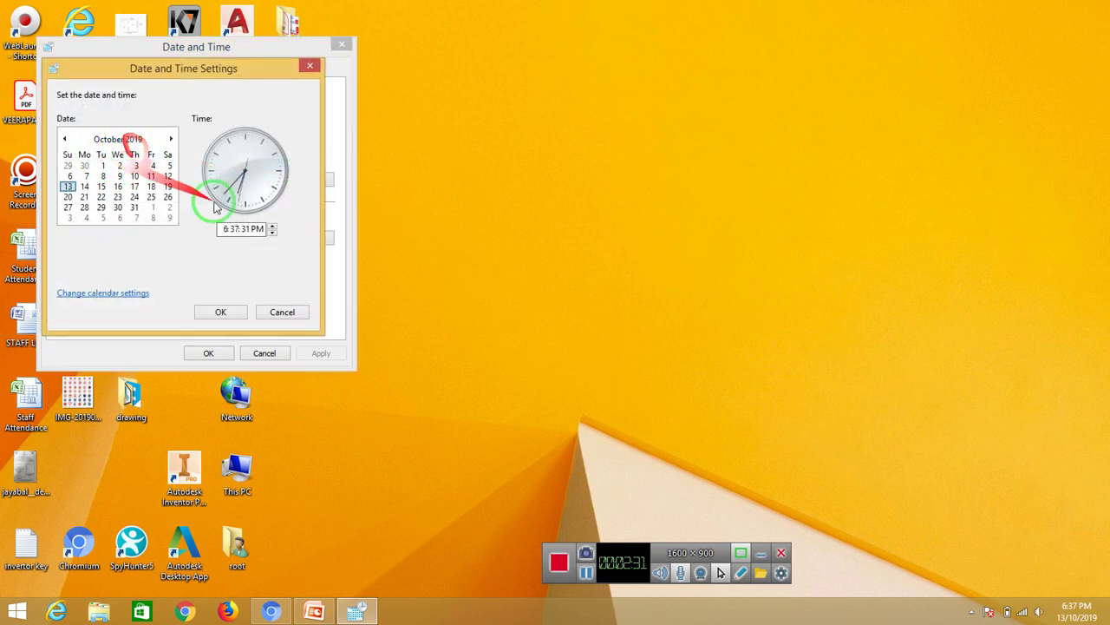
{"action": "left_click", "coordinate": [280, 314]}
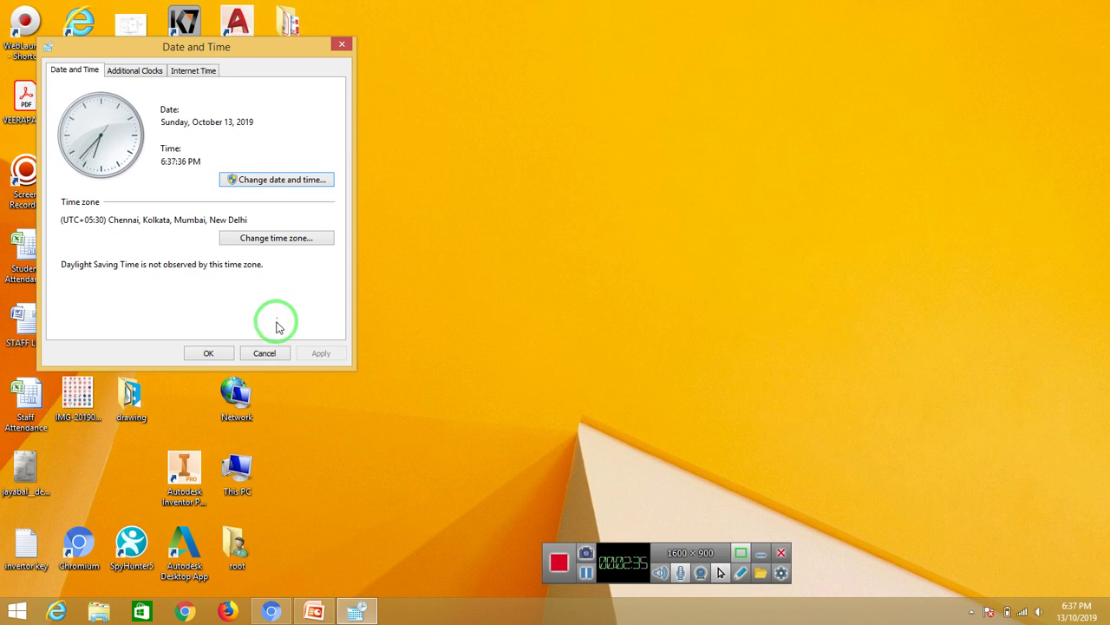
{"action": "left_click", "coordinate": [265, 353]}
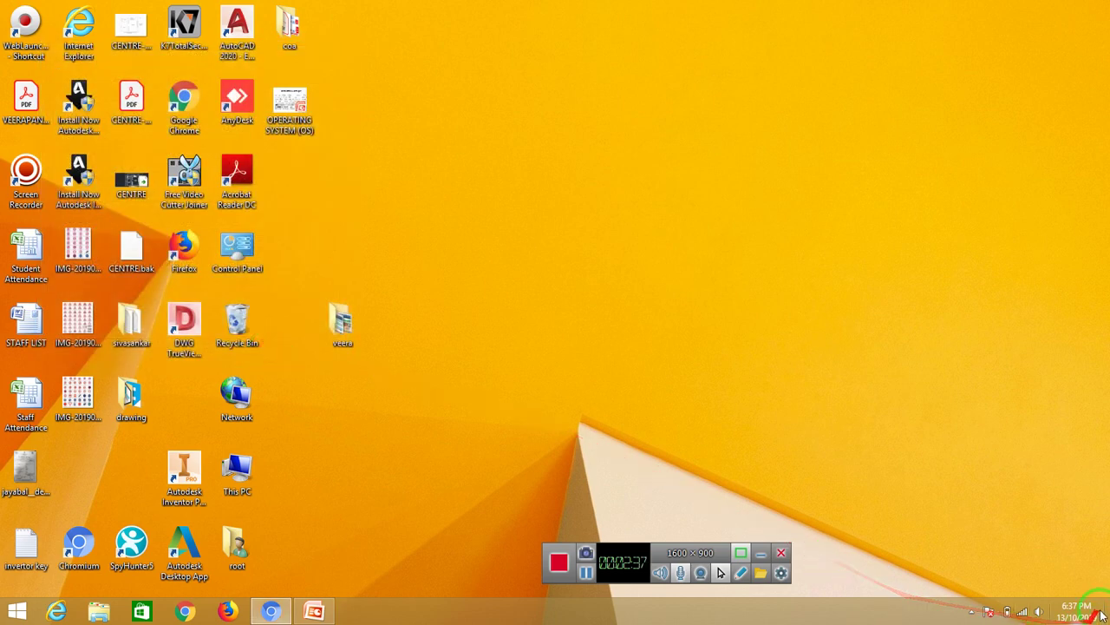
Step: Raise the system speaker volume to slightly above half and close the volume control
{"action": "left_click", "coordinate": [1039, 611]}
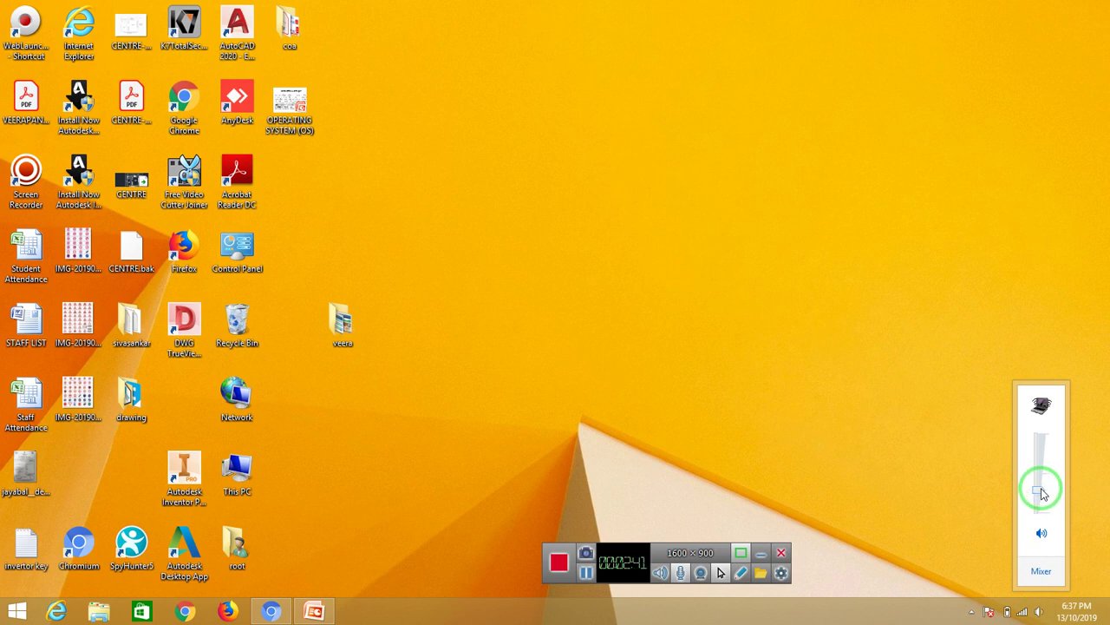
{"action": "left_click_drag", "start_coordinate": [1041, 492], "coordinate": [1022, 471]}
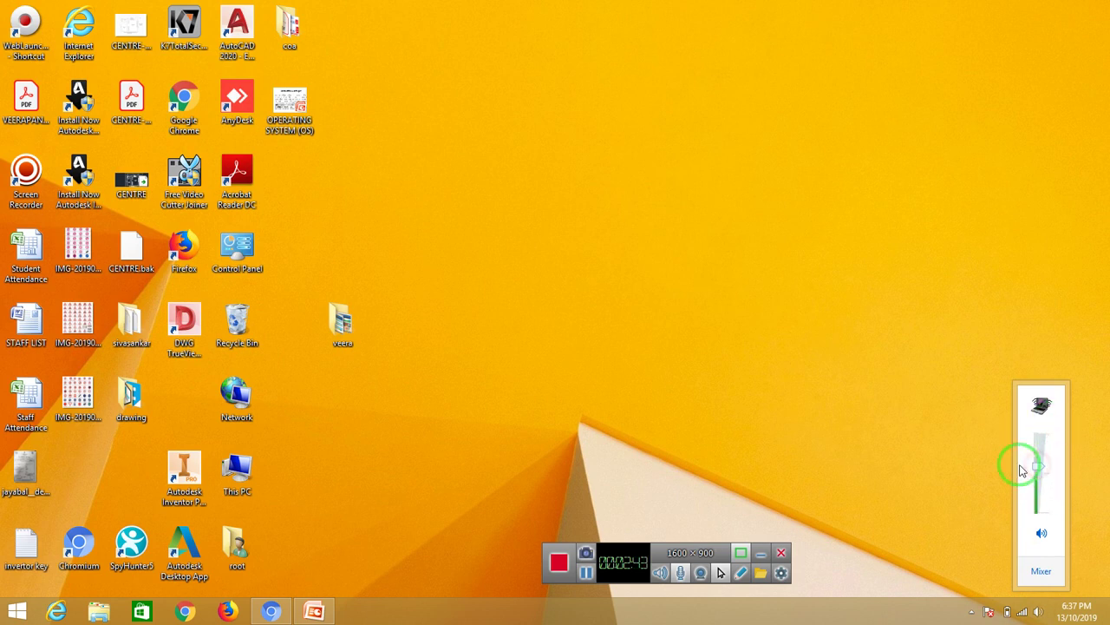
{"action": "left_click", "coordinate": [937, 455]}
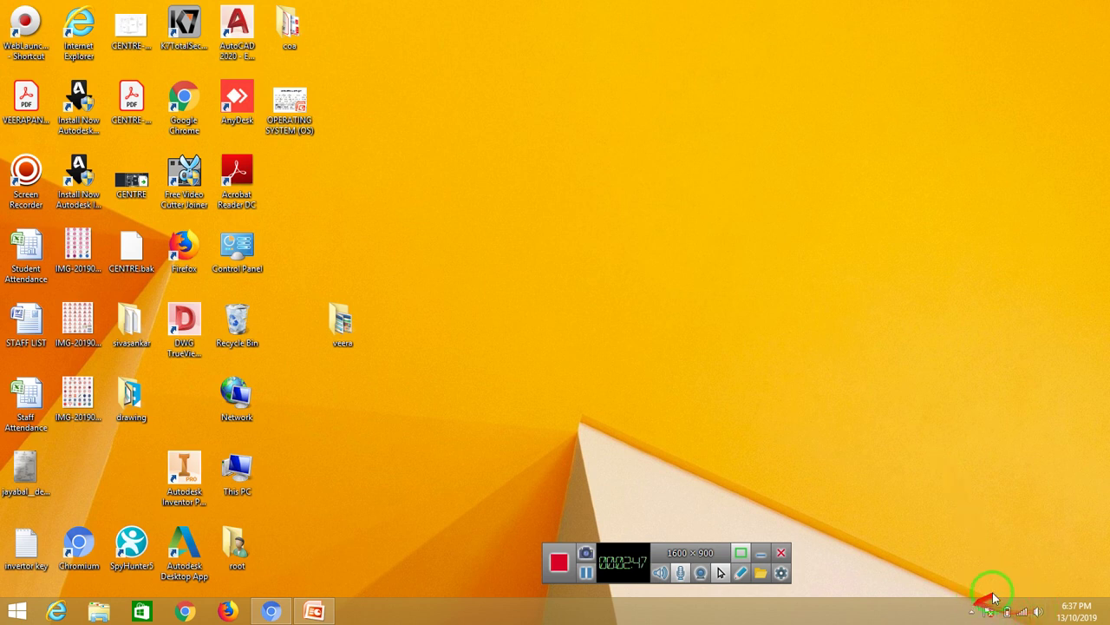
{"action": "left_click", "coordinate": [1008, 614]}
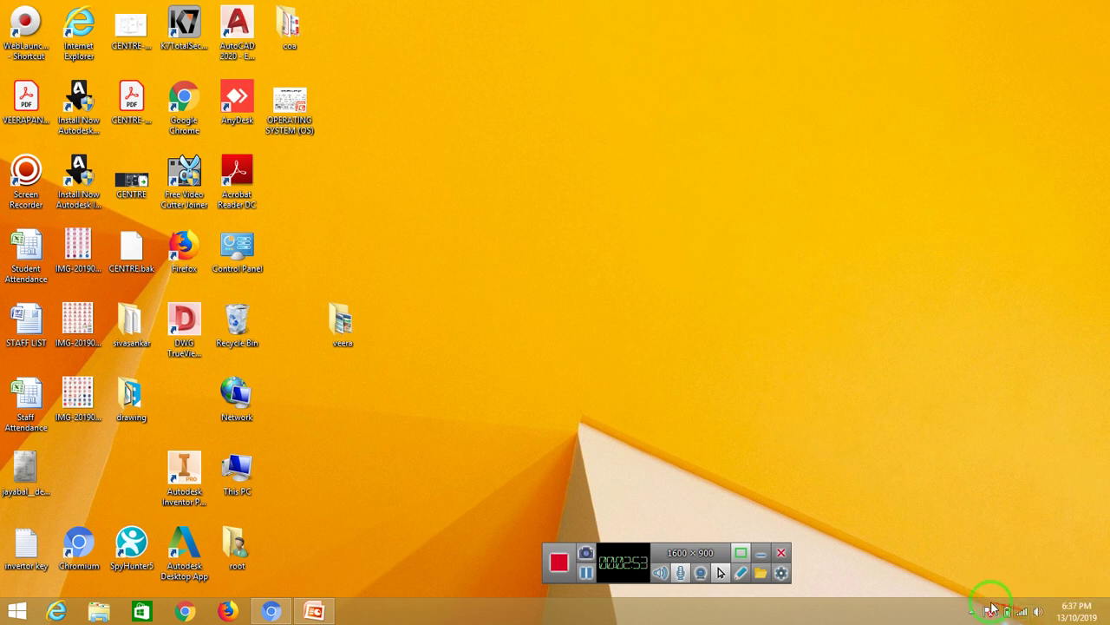
{"action": "left_click", "coordinate": [1032, 609]}
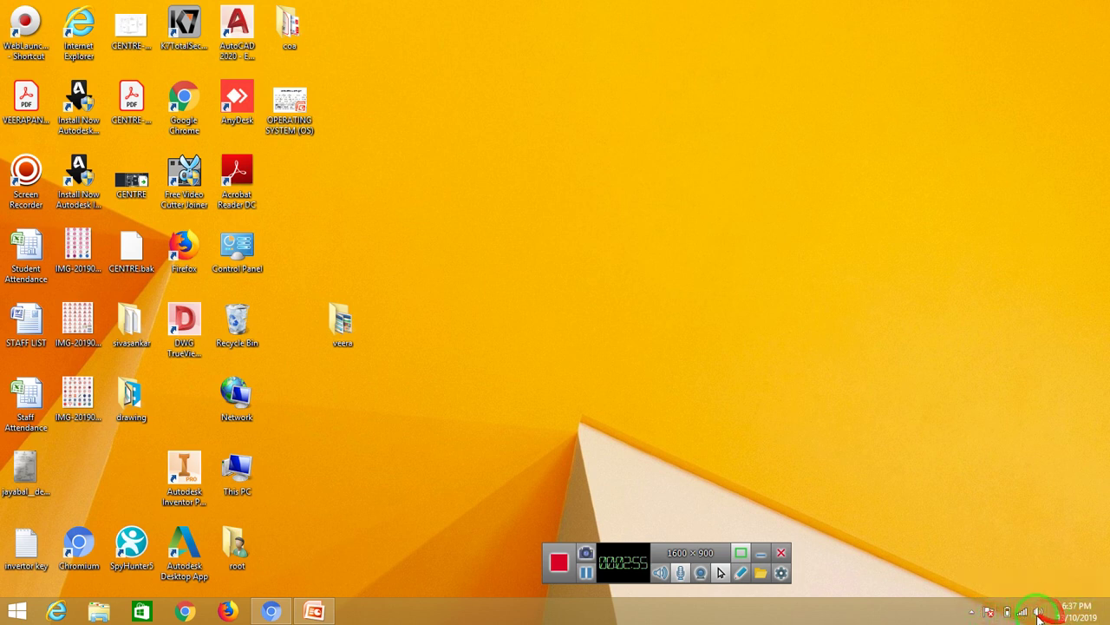
{"action": "key", "text": "super+c"}
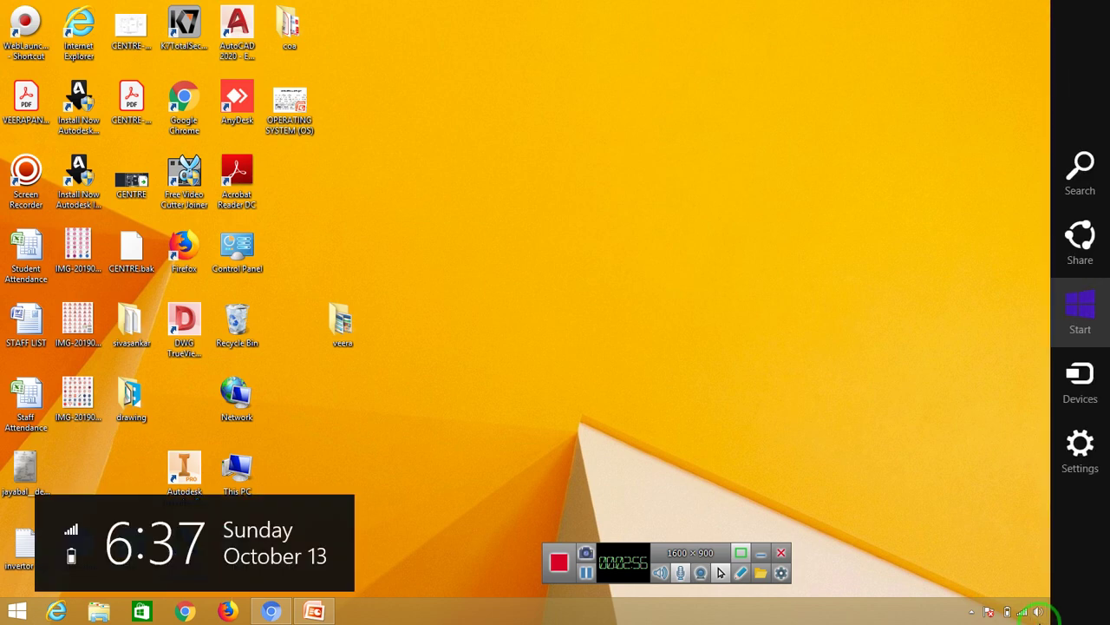
{"action": "left_click", "coordinate": [871, 588]}
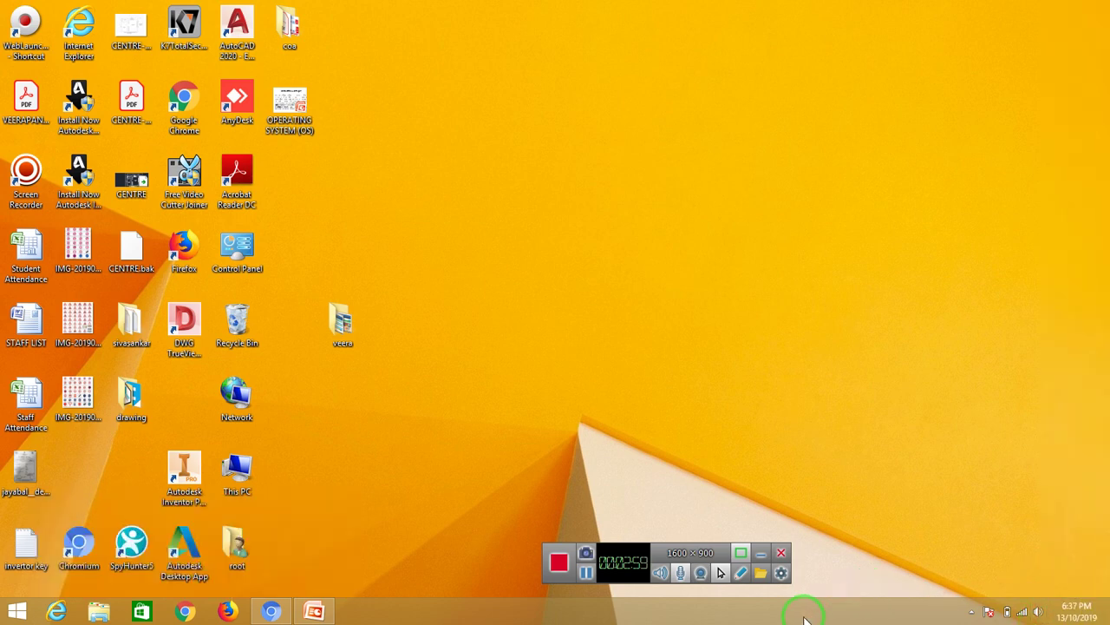
{"action": "left_click_drag", "start_coordinate": [798, 609], "coordinate": [873, 421]}
{"action": "left_click_drag", "start_coordinate": [779, 613], "coordinate": [1108, 583]}
{"action": "mouse_move", "coordinate": [1083, 608]}
{"action": "mouse_move", "coordinate": [1045, 616]}
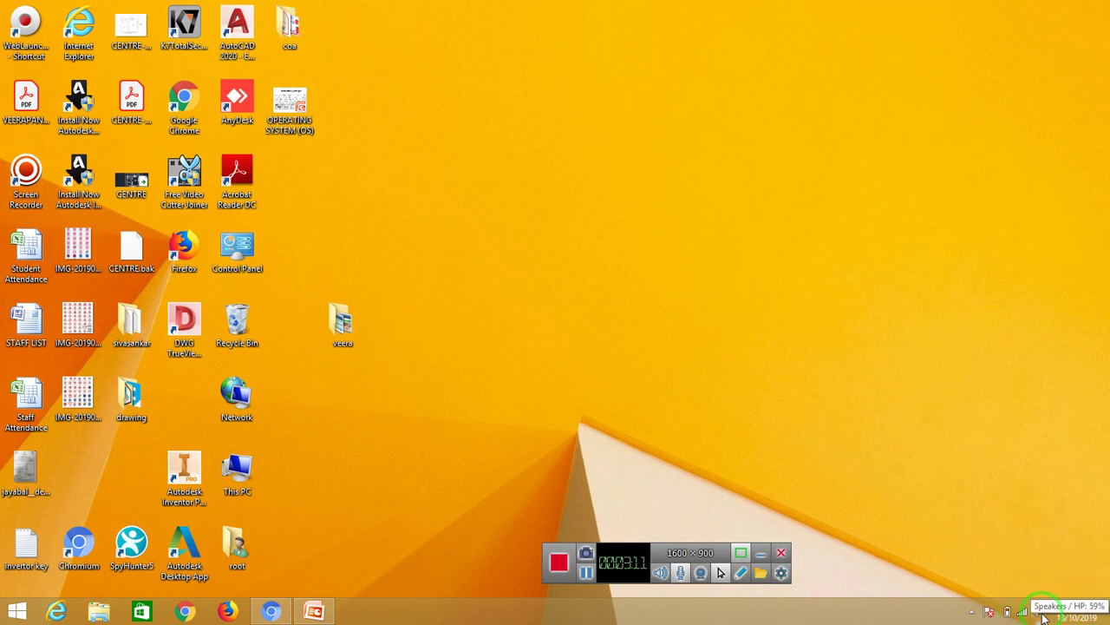
{"action": "mouse_move", "coordinate": [974, 602]}
{"action": "left_mouse_down"}
{"action": "mouse_move", "coordinate": [879, 596]}
{"action": "mouse_move", "coordinate": [816, 621]}
{"action": "mouse_move", "coordinate": [595, 607]}
{"action": "left_mouse_up"}
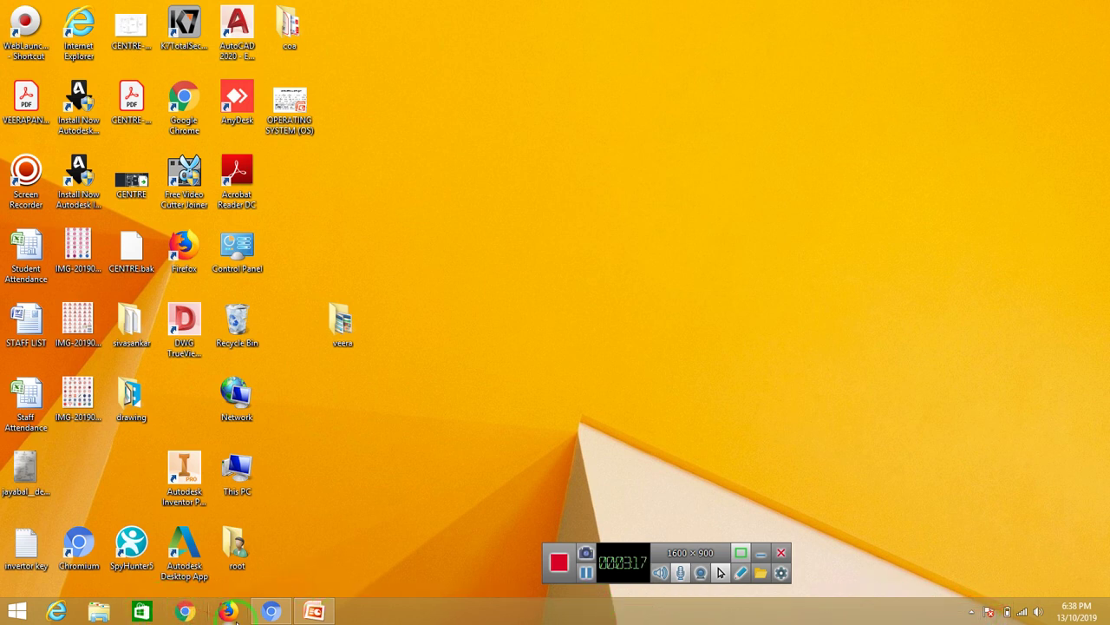
Step: Launch Firefox from its desktop shortcut and close the browser window
{"action": "left_click_drag", "start_coordinate": [230, 613], "coordinate": [182, 256]}
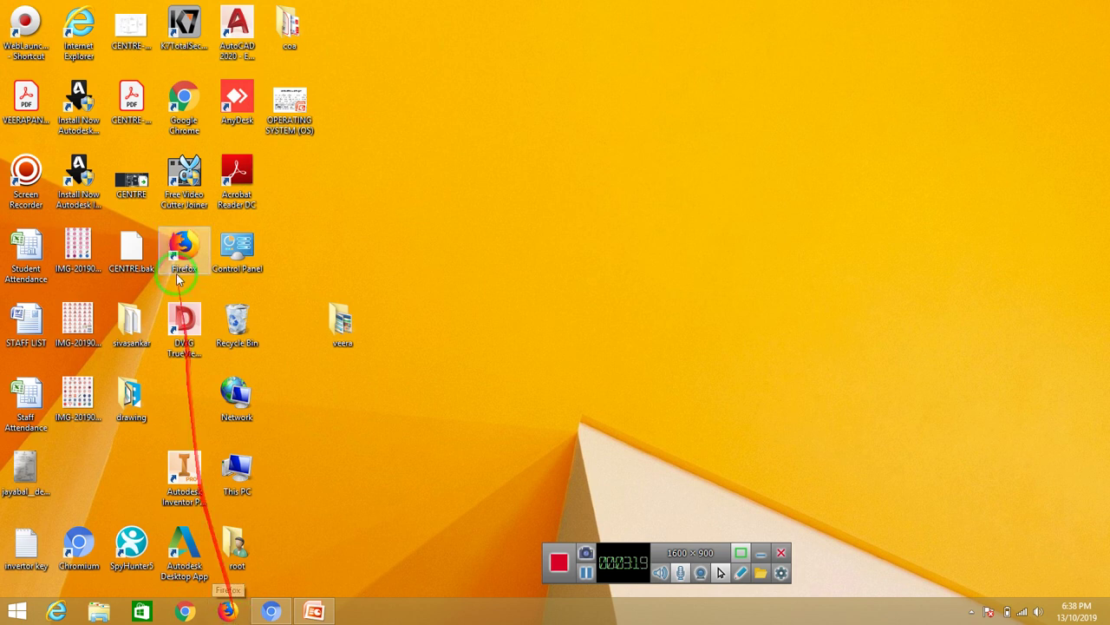
{"action": "left_click", "coordinate": [195, 258]}
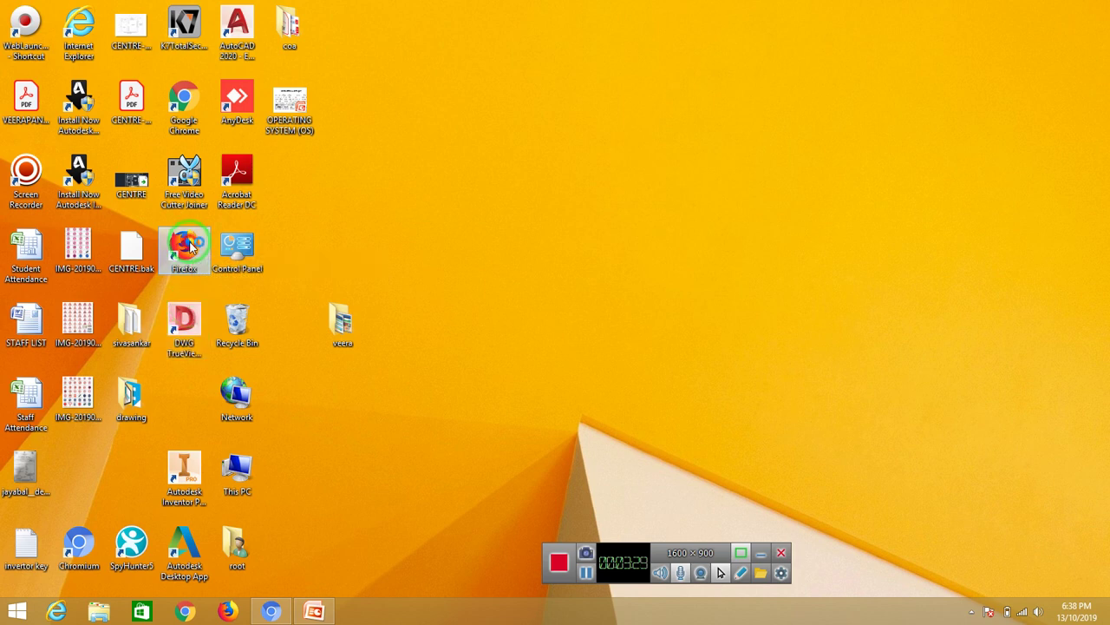
{"action": "double_click", "coordinate": [192, 245]}
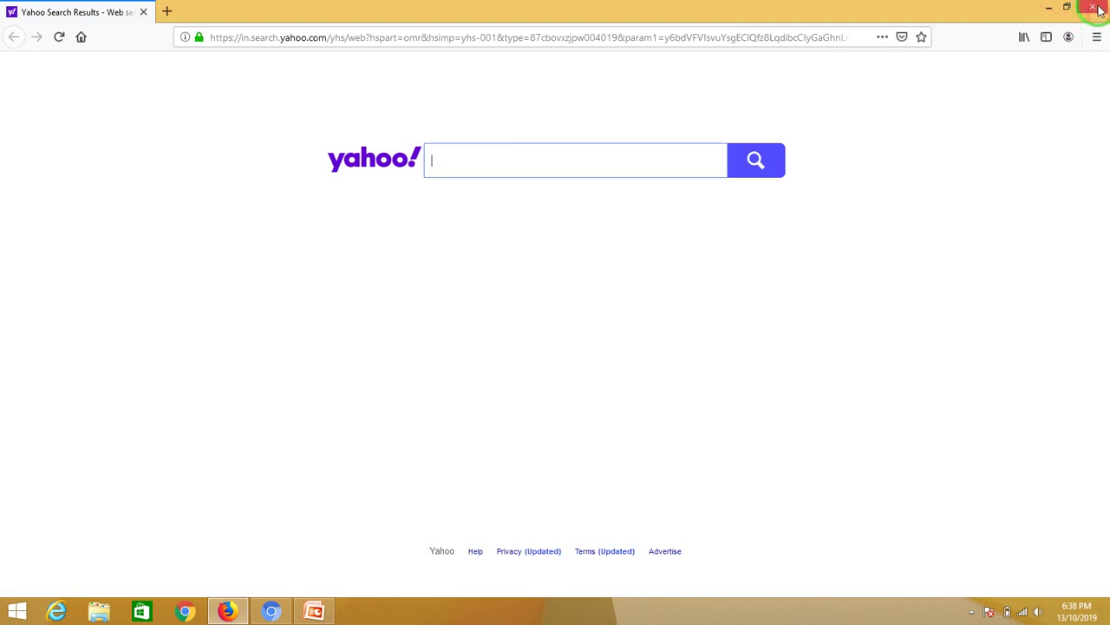
{"action": "left_click", "coordinate": [1093, 9]}
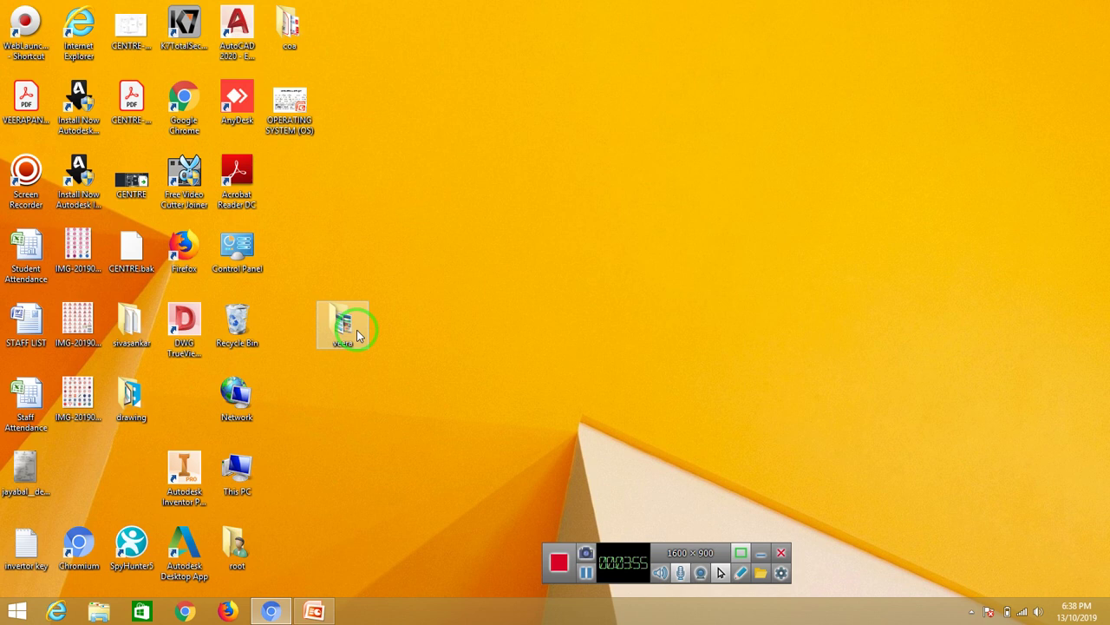
Step: Cut the OPERATING SYSTEM (OS) presentation from the desktop, paste it into the veera folder and minimize the folder window
{"action": "left_click_drag", "start_coordinate": [342, 319], "coordinate": [283, 101]}
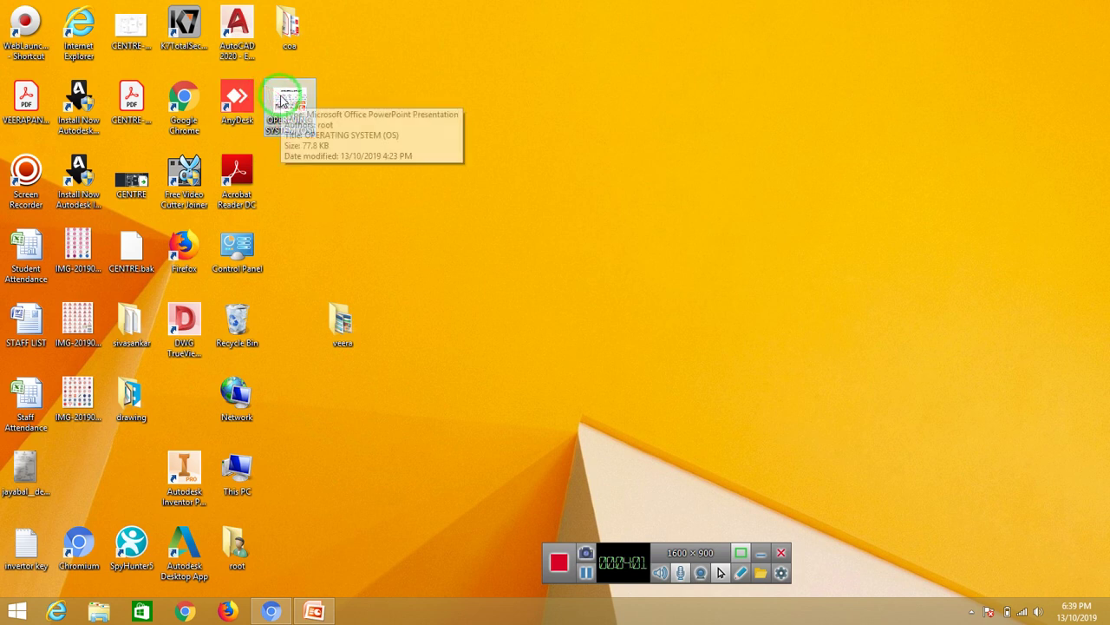
{"action": "right_click", "coordinate": [283, 100]}
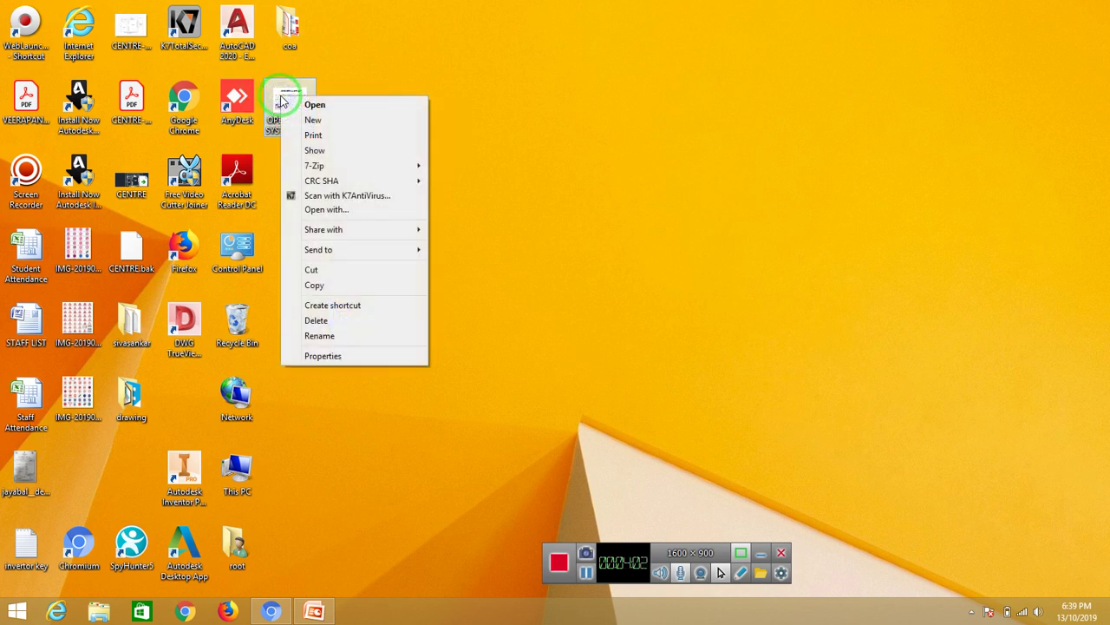
{"action": "left_click", "coordinate": [328, 271]}
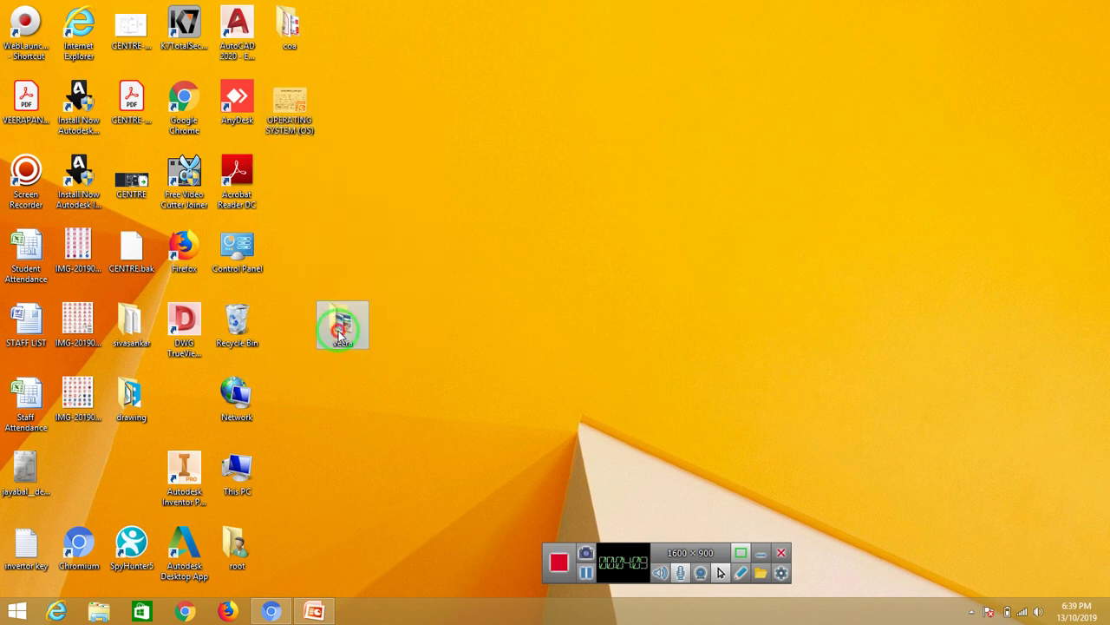
{"action": "double_click", "coordinate": [340, 333]}
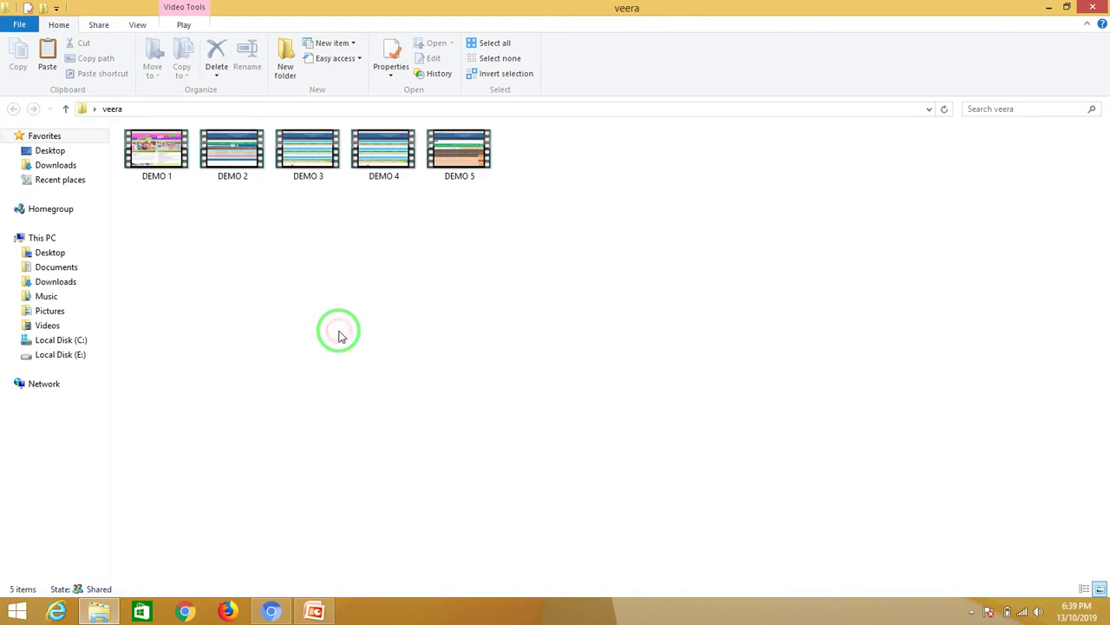
{"action": "right_click", "coordinate": [340, 335]}
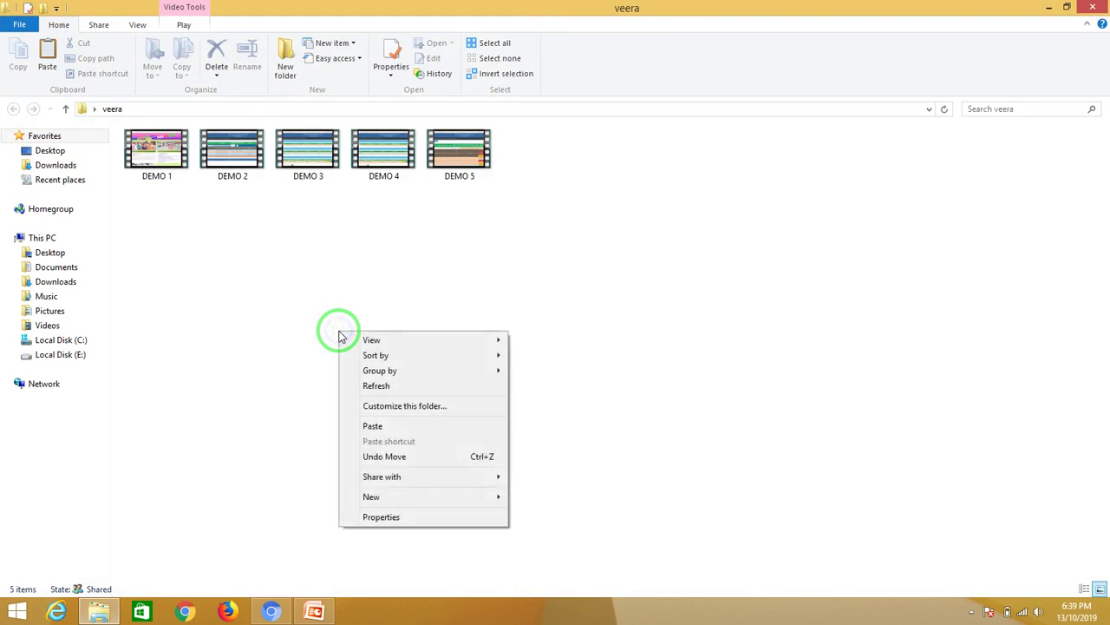
{"action": "left_click", "coordinate": [373, 426]}
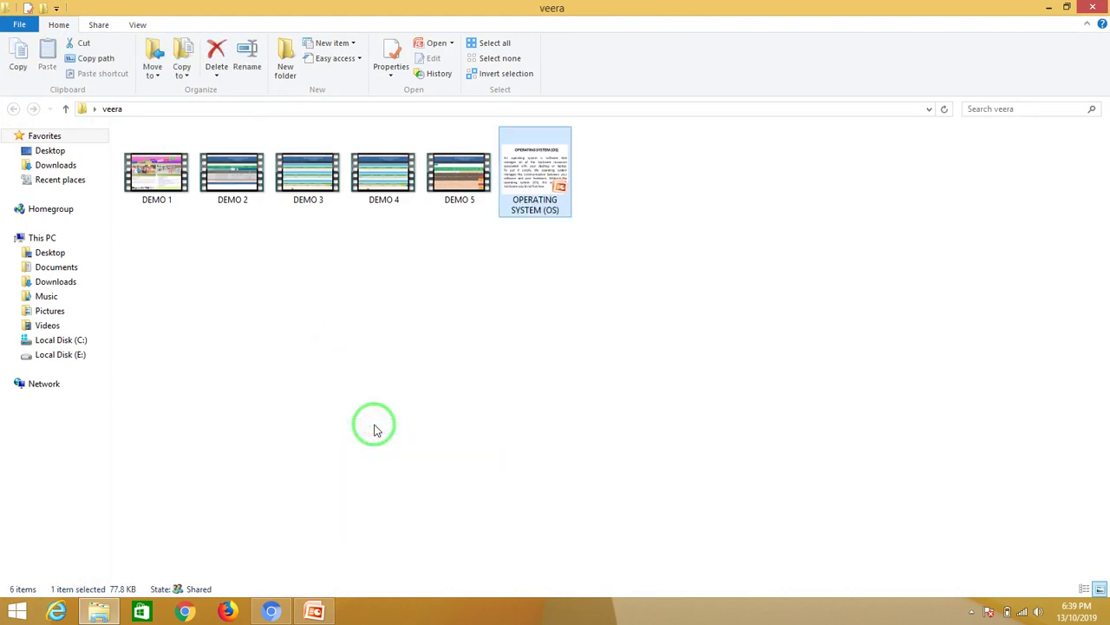
{"action": "left_click", "coordinate": [1050, 11]}
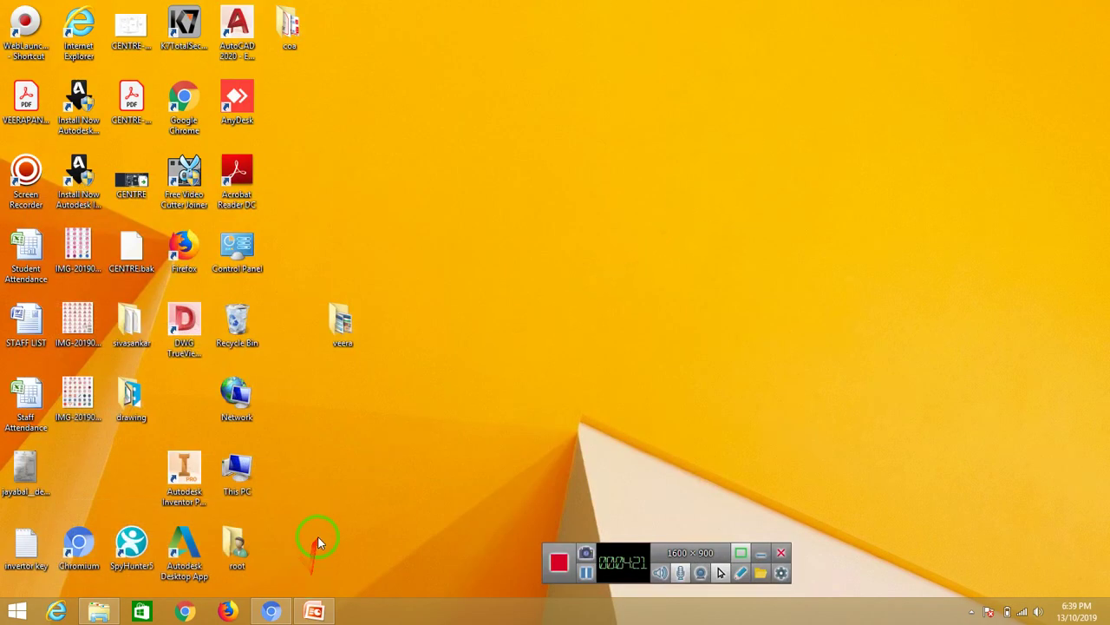
Step: Copy the OPERATING SYSTEM (OS) presentation from the veera folder back to the desktop
{"action": "double_click", "coordinate": [342, 323]}
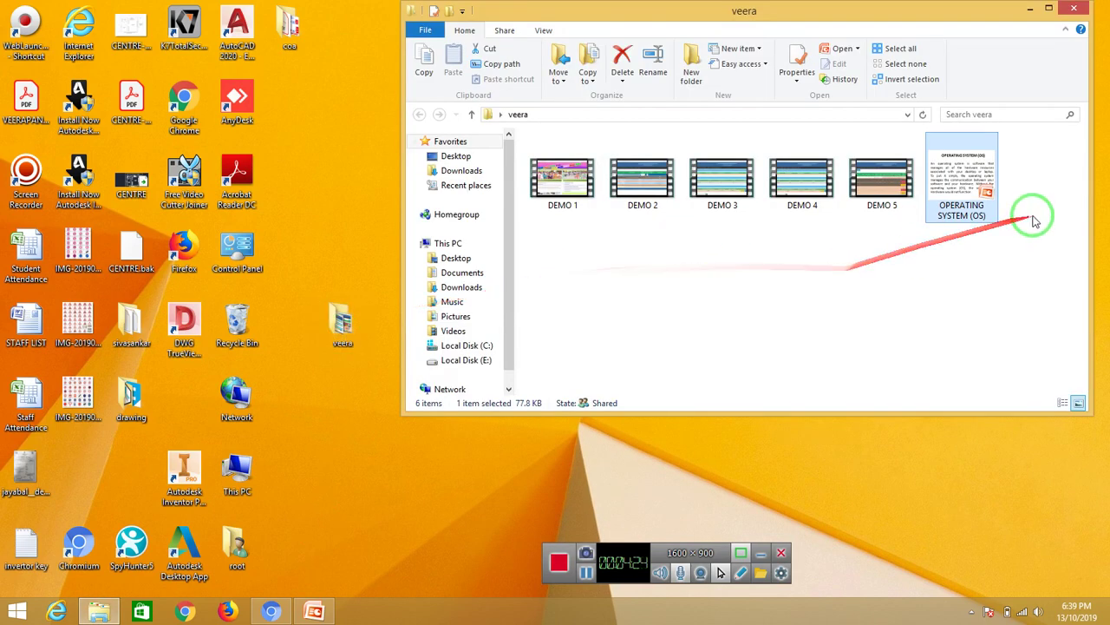
{"action": "right_click", "coordinate": [961, 186]}
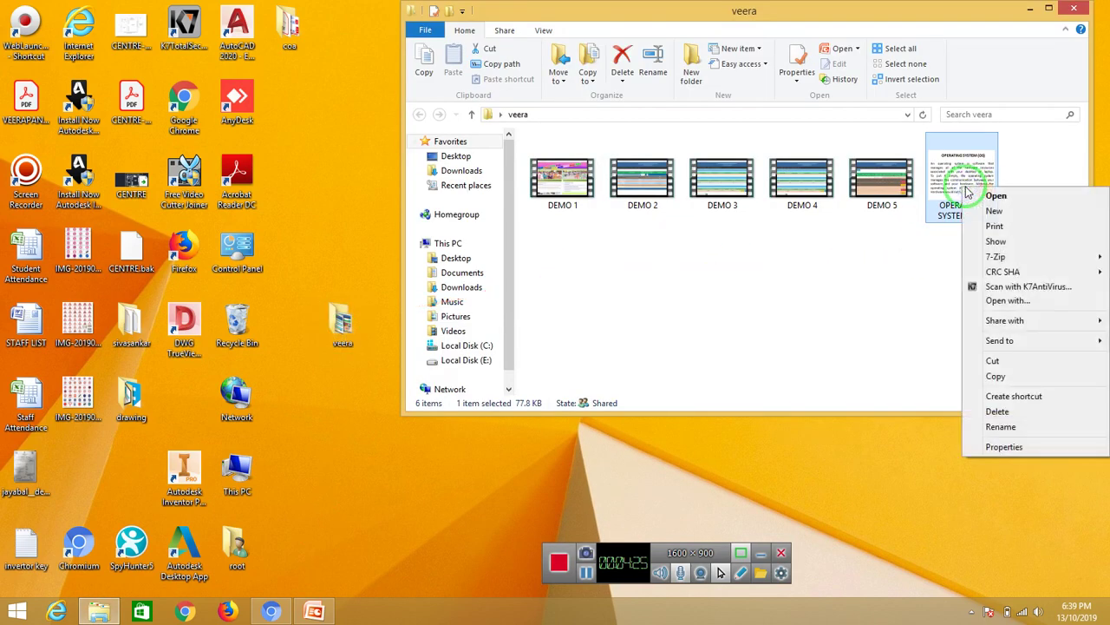
{"action": "left_click", "coordinate": [997, 378]}
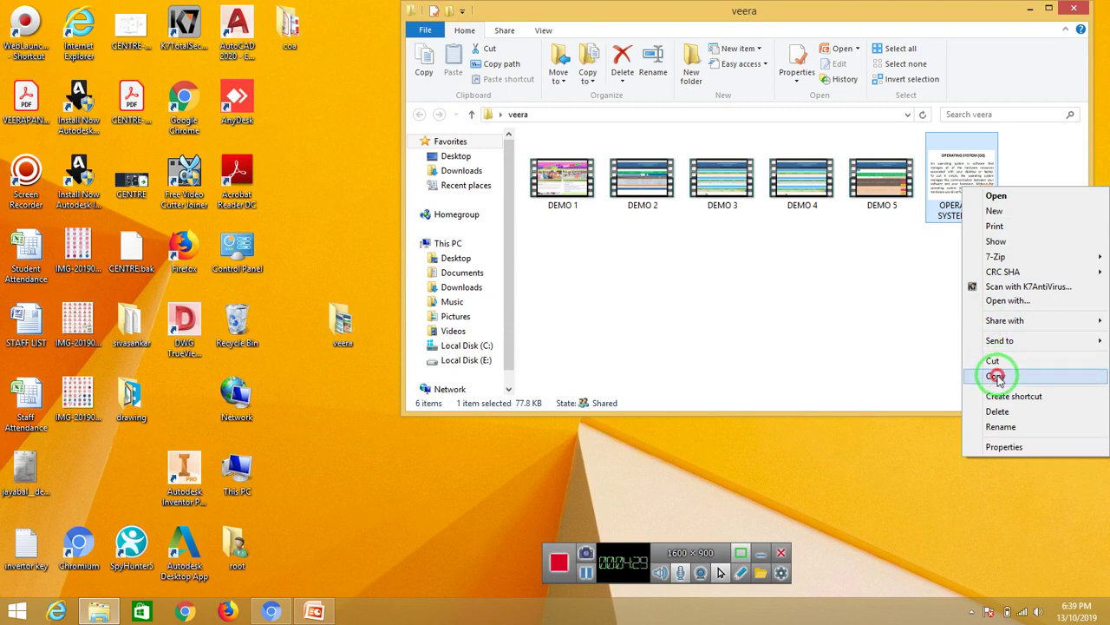
{"action": "left_click", "coordinate": [295, 121]}
{"action": "right_click", "coordinate": [295, 122]}
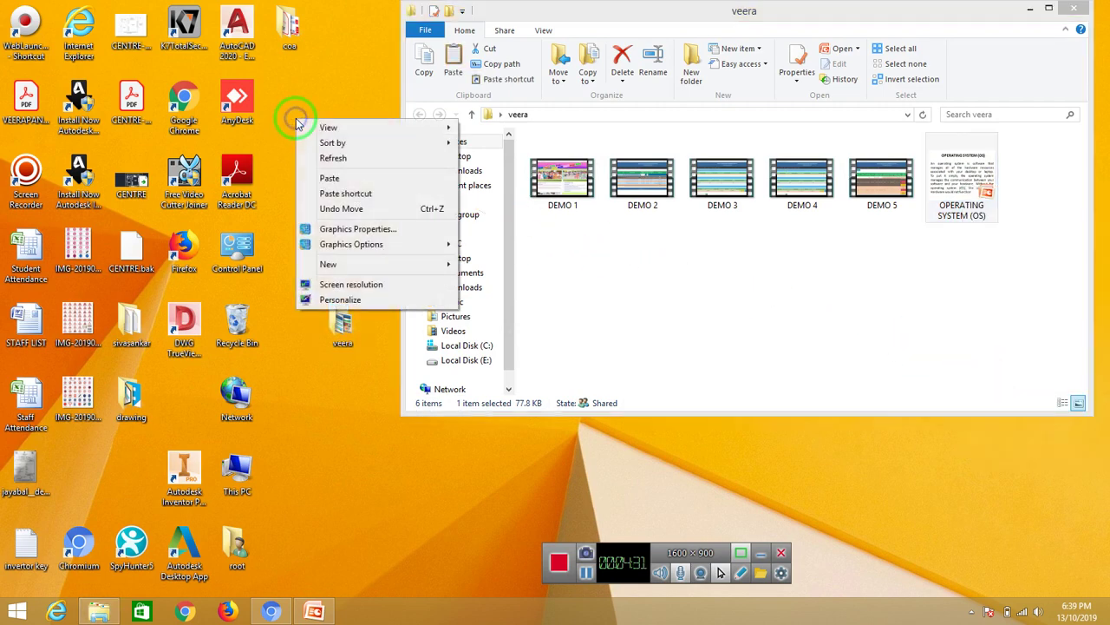
{"action": "left_click", "coordinate": [324, 178]}
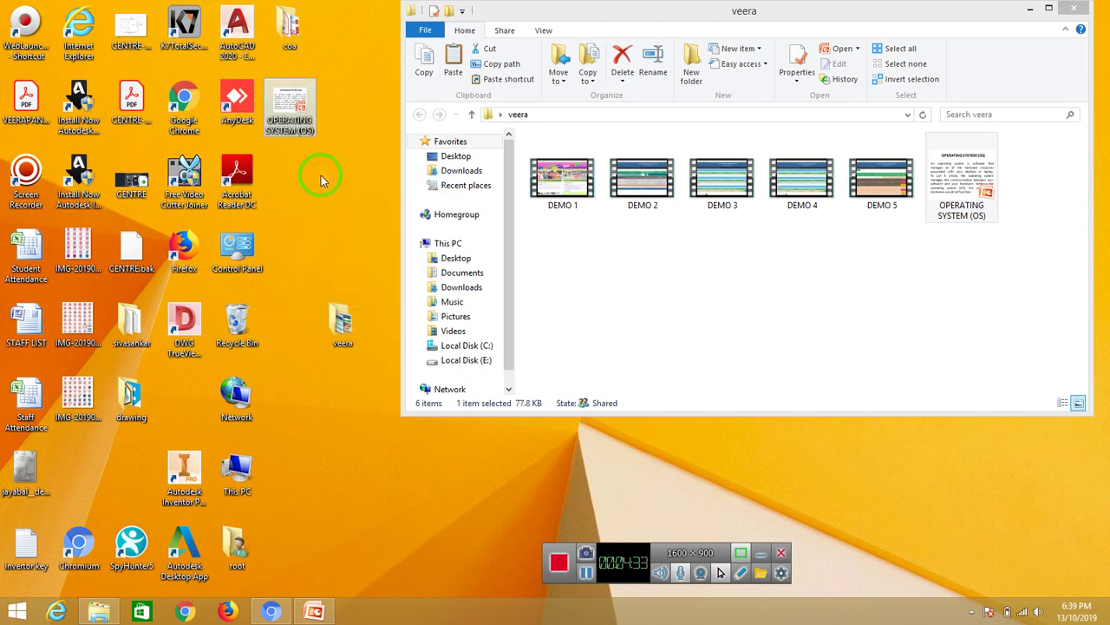
{"action": "left_click", "coordinate": [985, 219]}
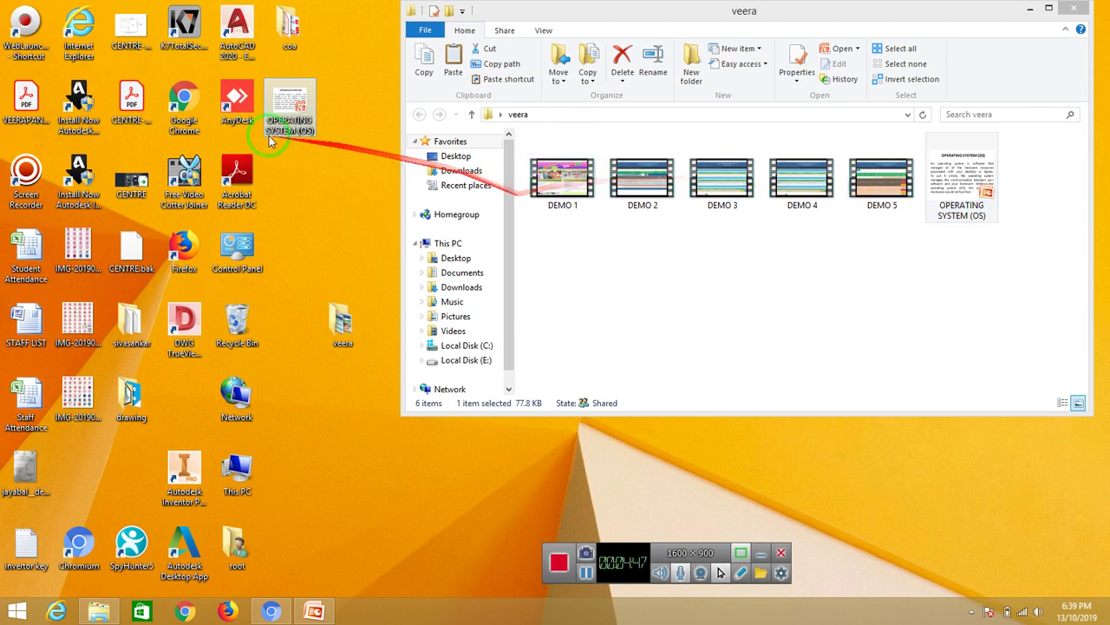
{"action": "left_click", "coordinate": [303, 119]}
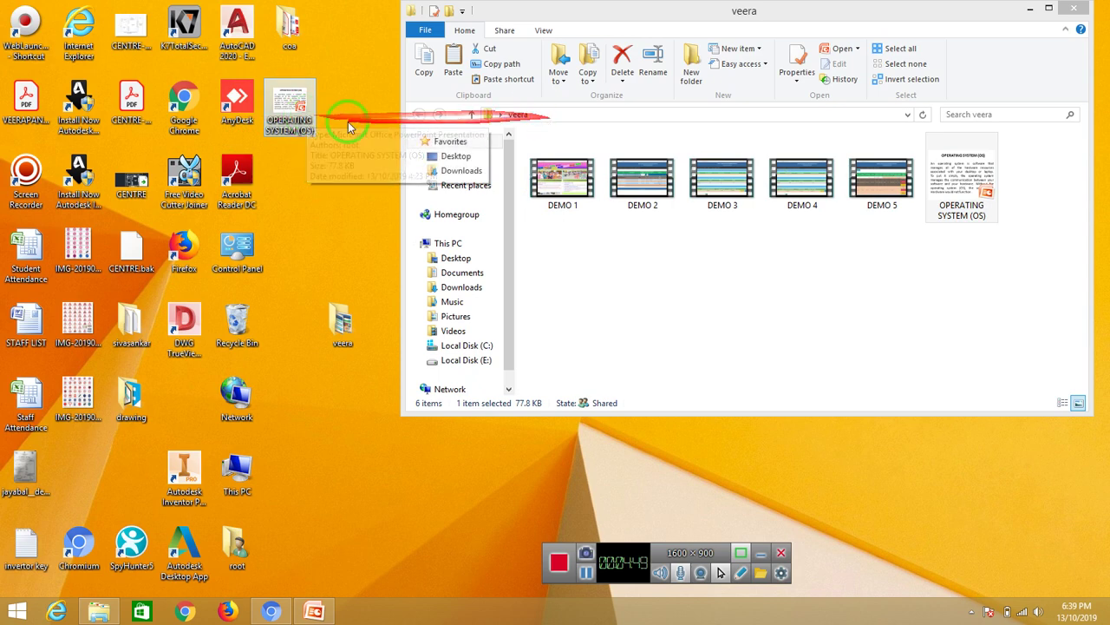
Step: Copy the DEMO 1 video from the veera folder to the desktop and place the copy beside Control Panel
{"action": "left_click_drag", "start_coordinate": [295, 129], "coordinate": [572, 198]}
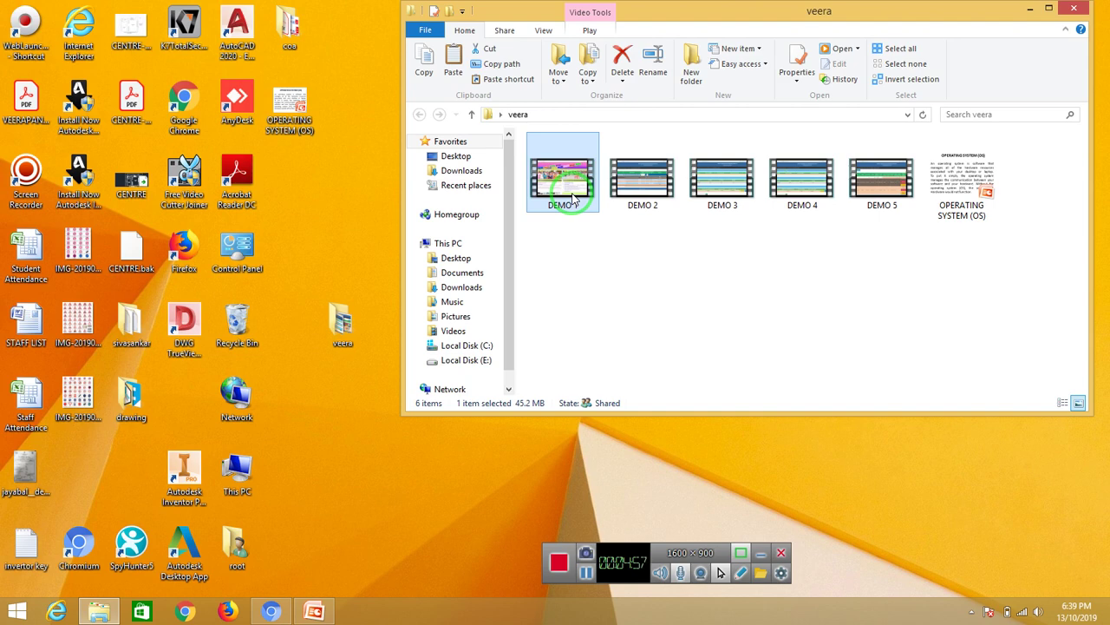
{"action": "left_click", "coordinate": [337, 233]}
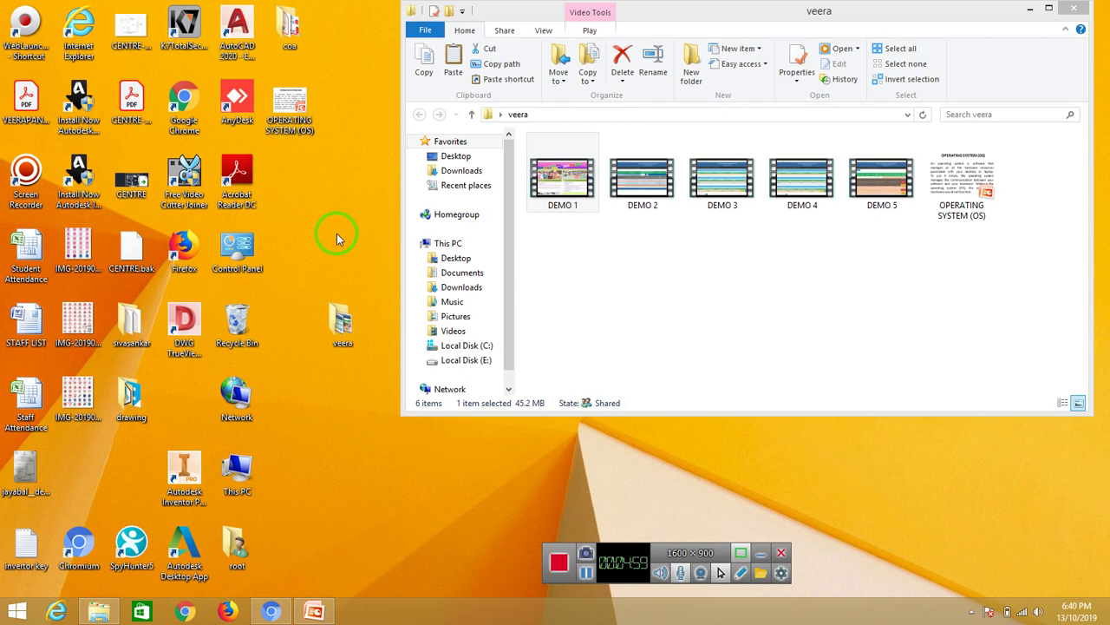
{"action": "key", "text": "ctrl+v"}
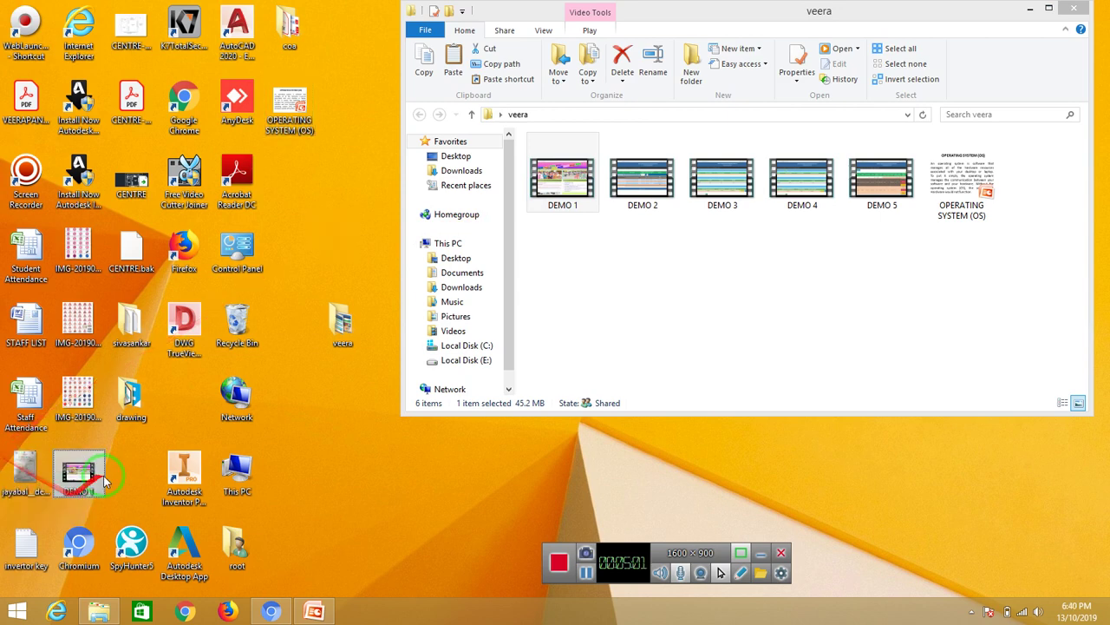
{"action": "left_click_drag", "start_coordinate": [87, 469], "coordinate": [321, 235]}
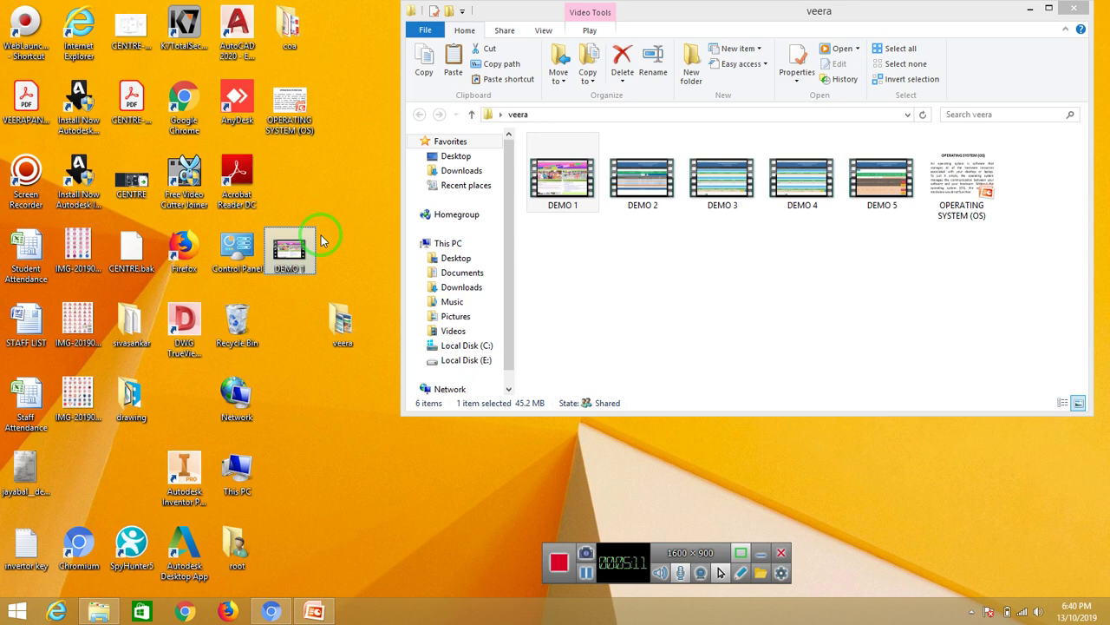
Step: Cut the desktop image IMG-20190517-WA0034, paste it into the veera folder and close the folder window
{"action": "left_click", "coordinate": [91, 381]}
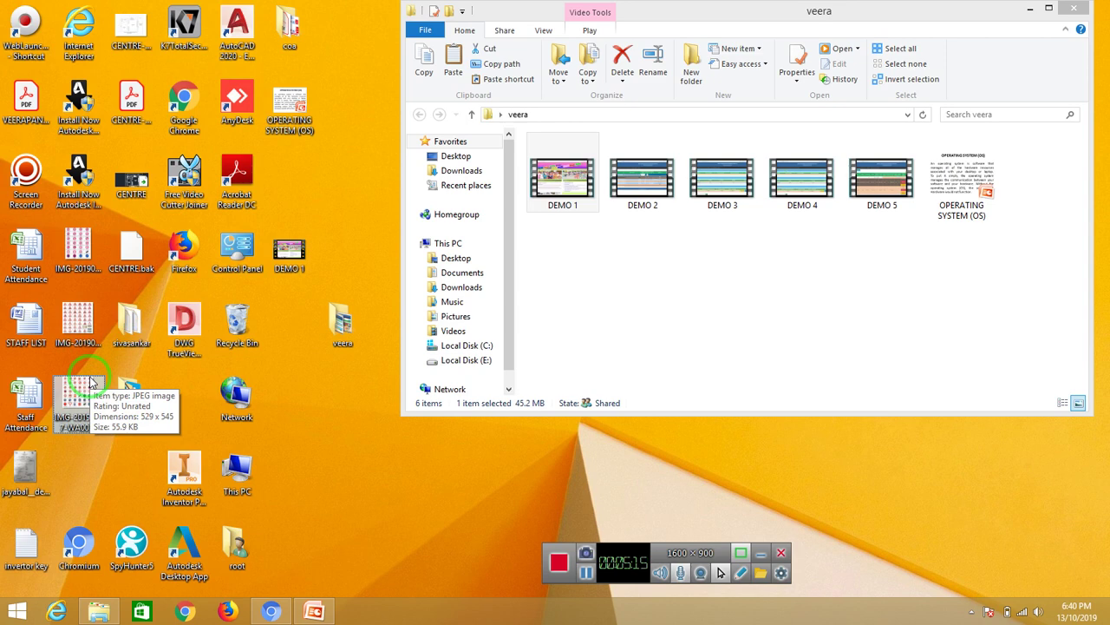
{"action": "left_click", "coordinate": [676, 371]}
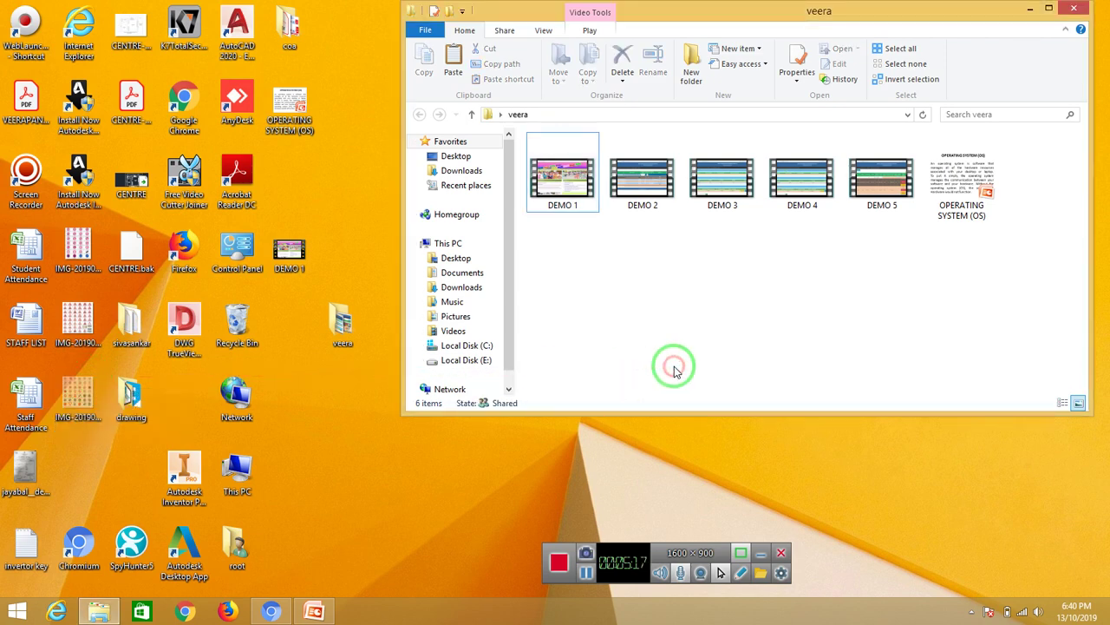
{"action": "key", "text": "ctrl+v"}
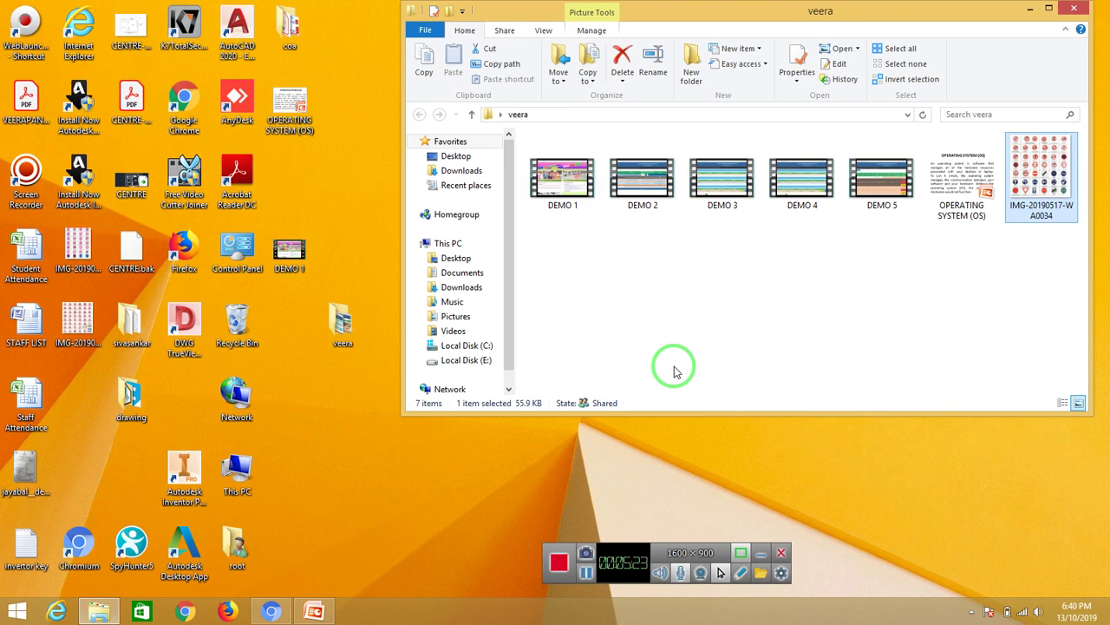
{"action": "left_click", "coordinate": [1076, 9]}
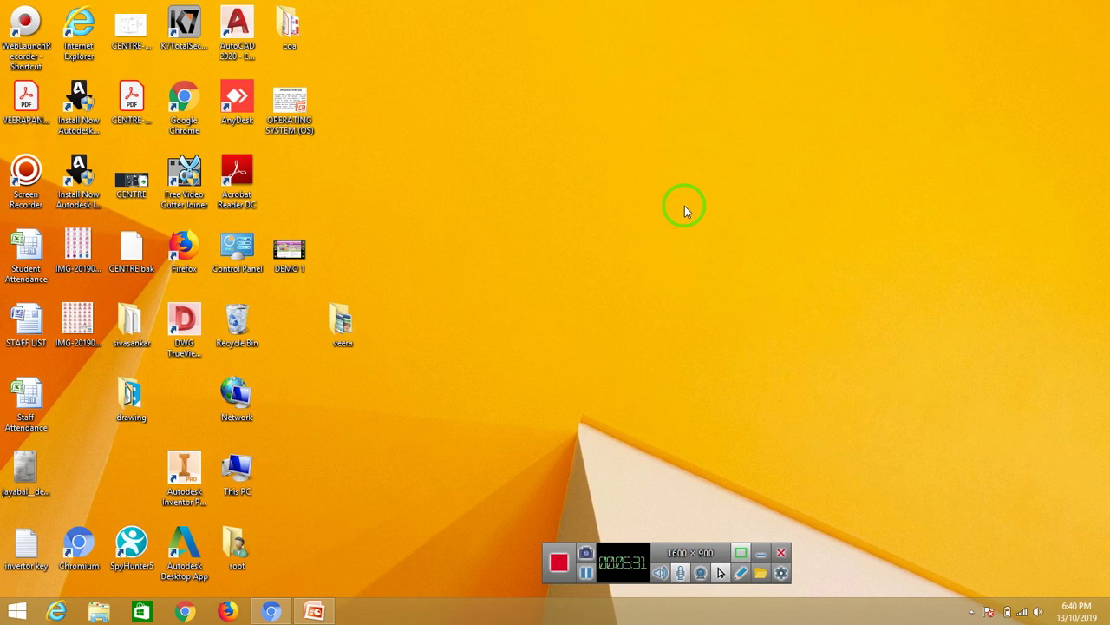
Step: Launch Calculator by running the command calc from the Run dialog, and close it
{"action": "key", "text": "super+r"}
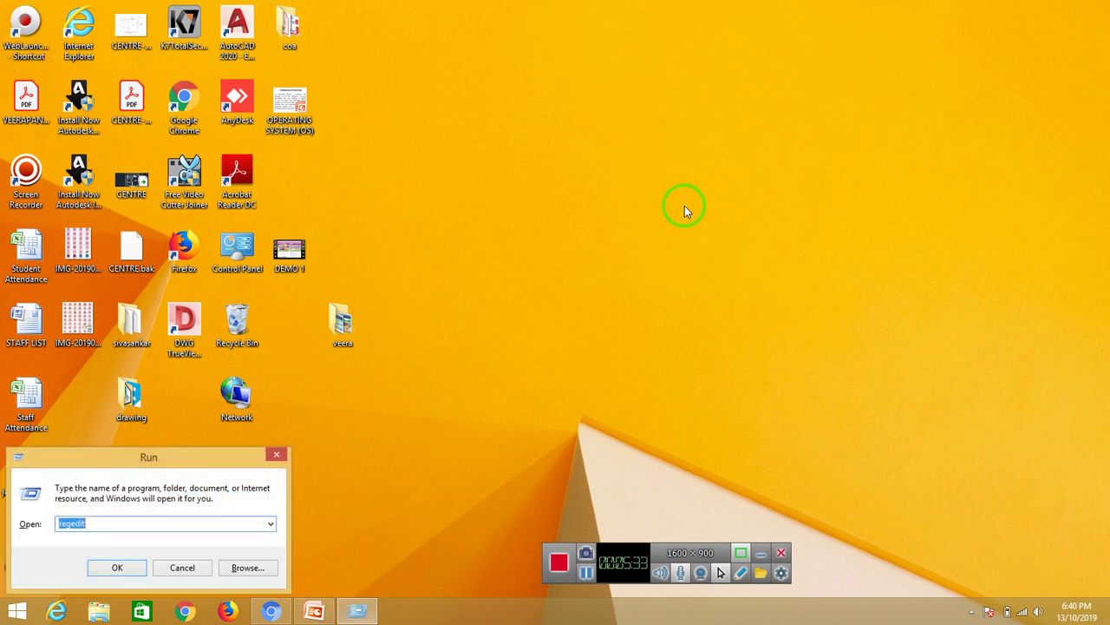
{"action": "key", "text": "BackSpace"}
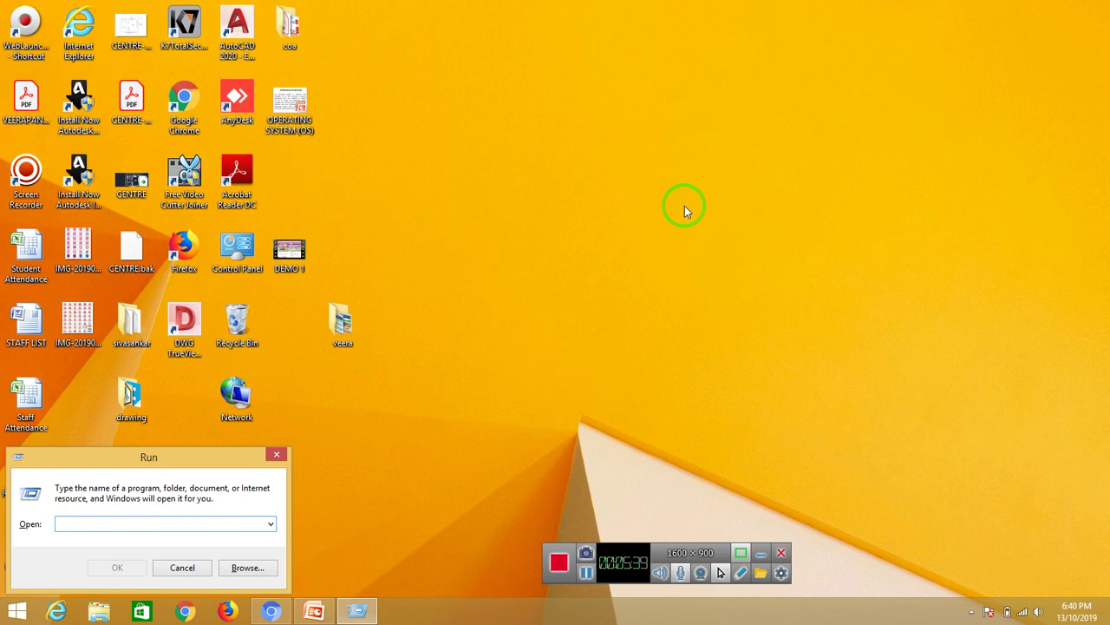
{"action": "type", "text": "calc"}
{"action": "key", "text": "Return"}
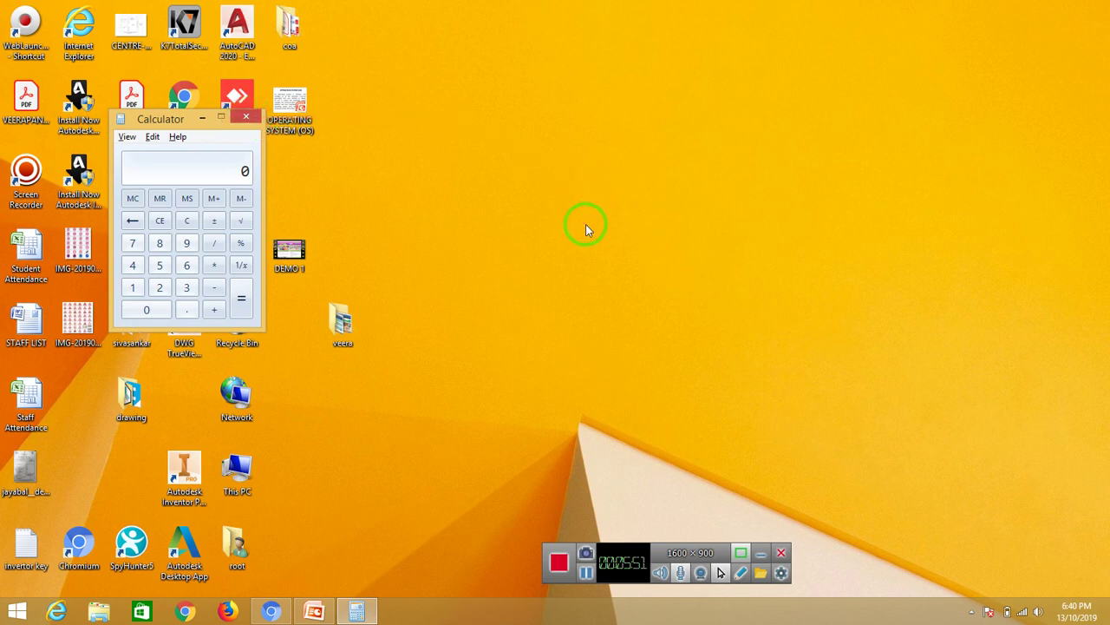
{"action": "key", "text": "alt+F4"}
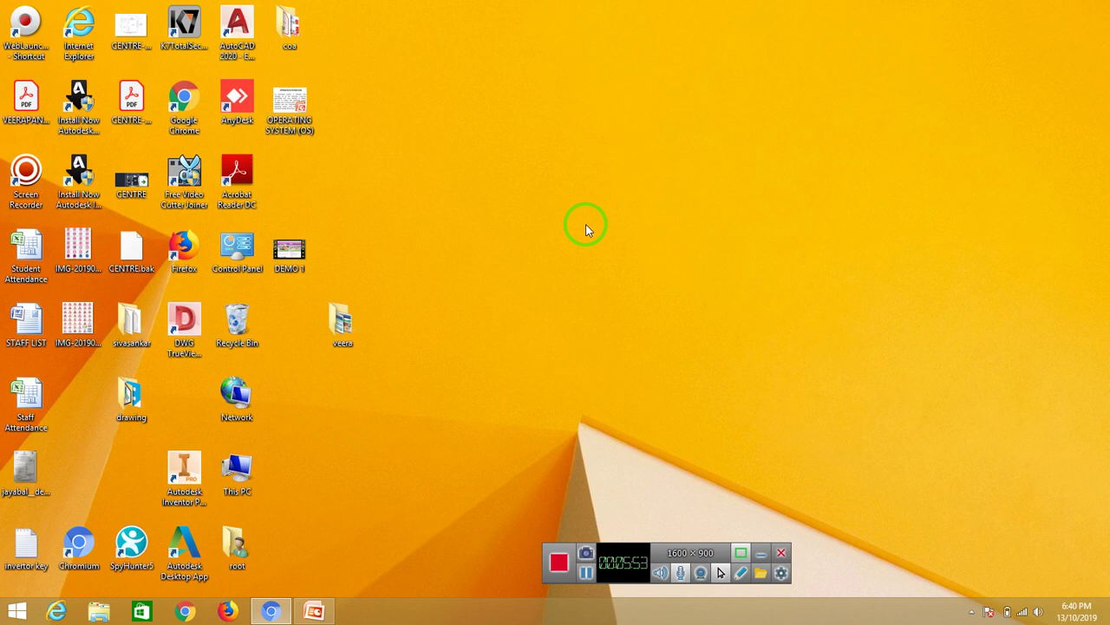
Step: Launch Calculator once more with the Run command calc, and close it
{"action": "key", "text": "super+r"}
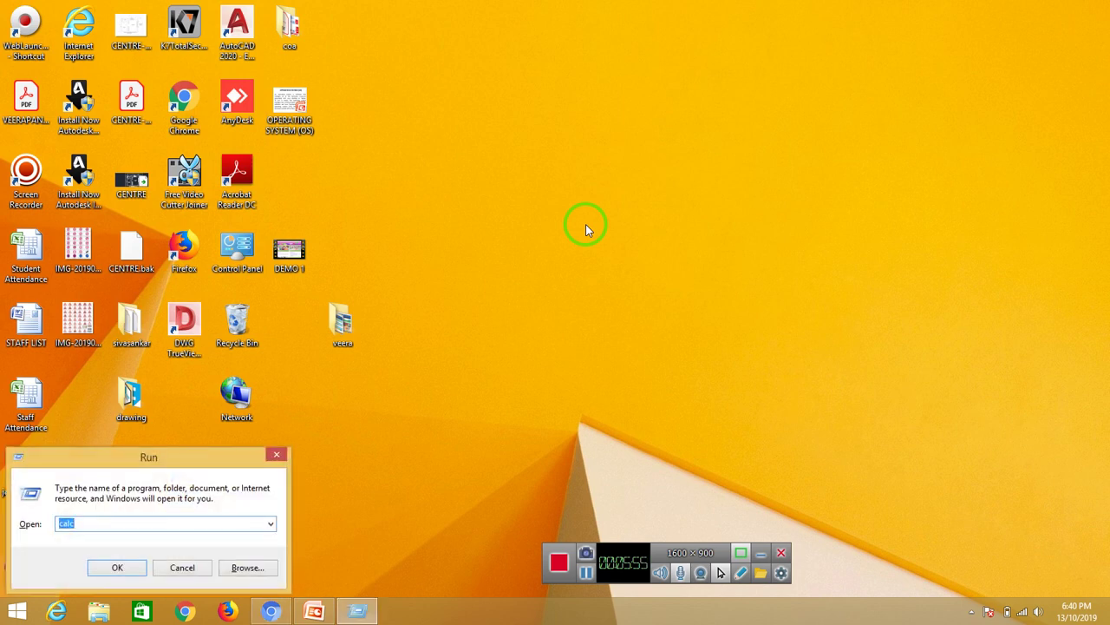
{"action": "key", "text": "Return"}
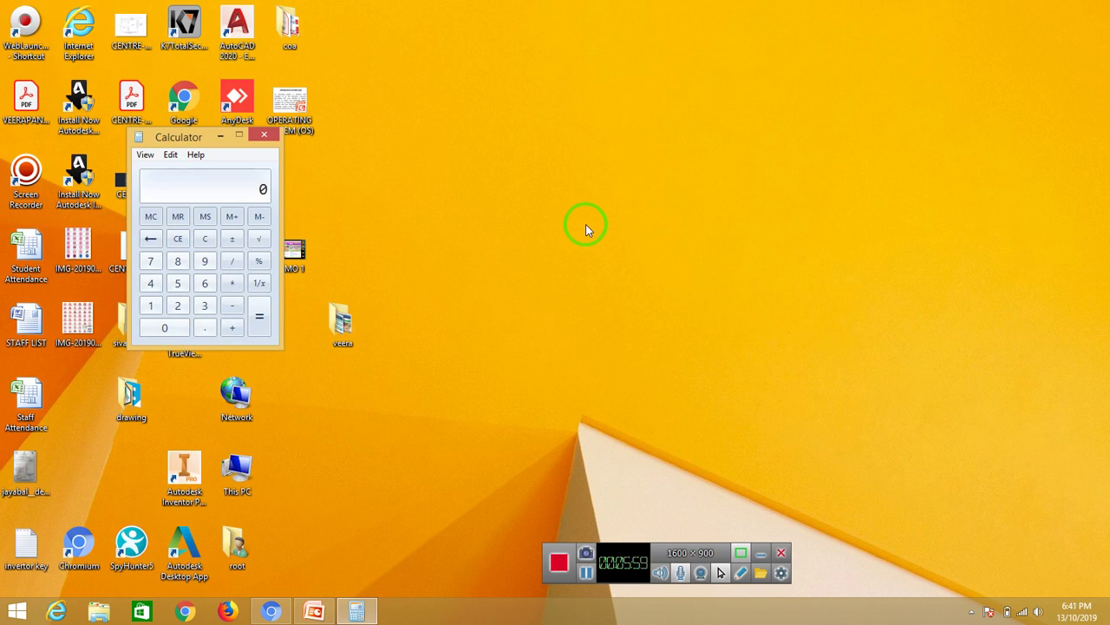
{"action": "key", "text": "alt+F4"}
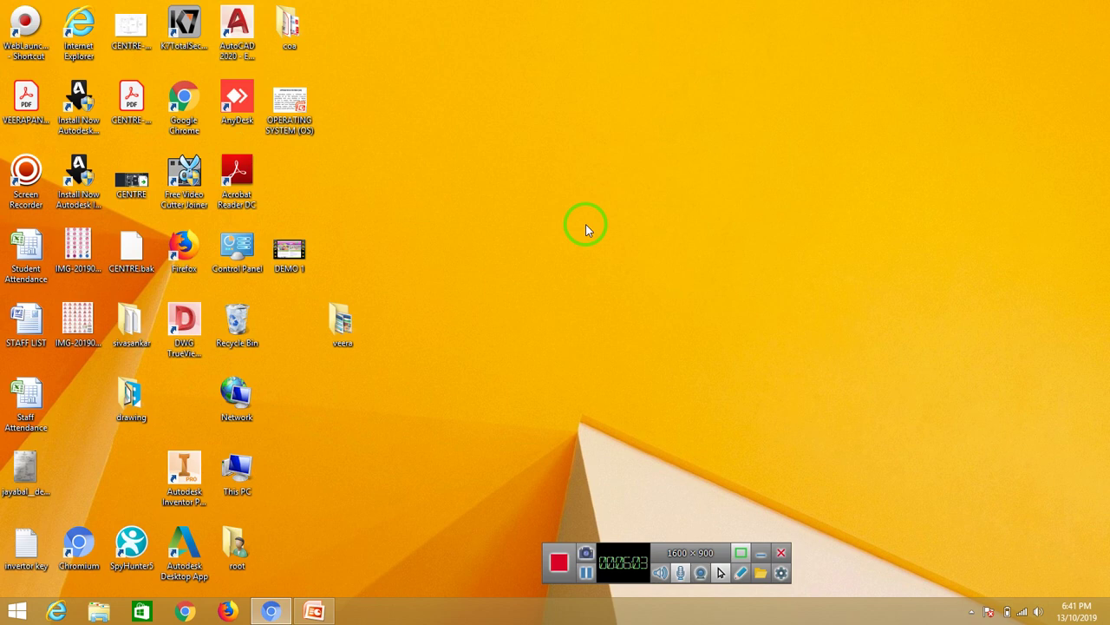
Step: Launch Notepad by running the command notepad from the Run dialog
{"action": "key", "text": "super+r"}
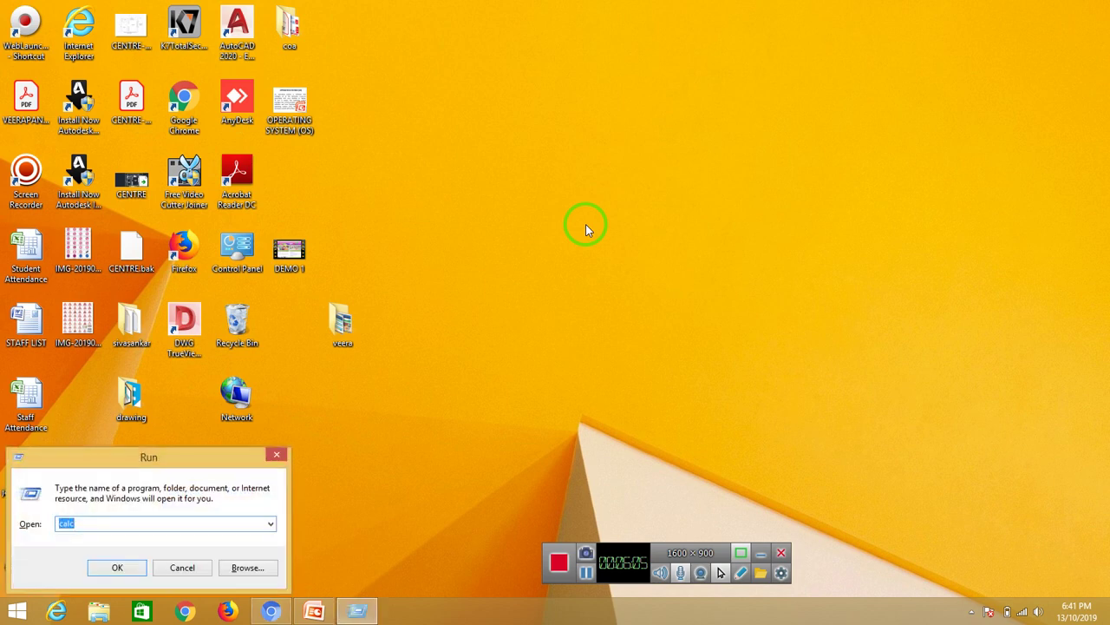
{"action": "key", "text": "BackSpace"}
{"action": "type", "text": "not"}
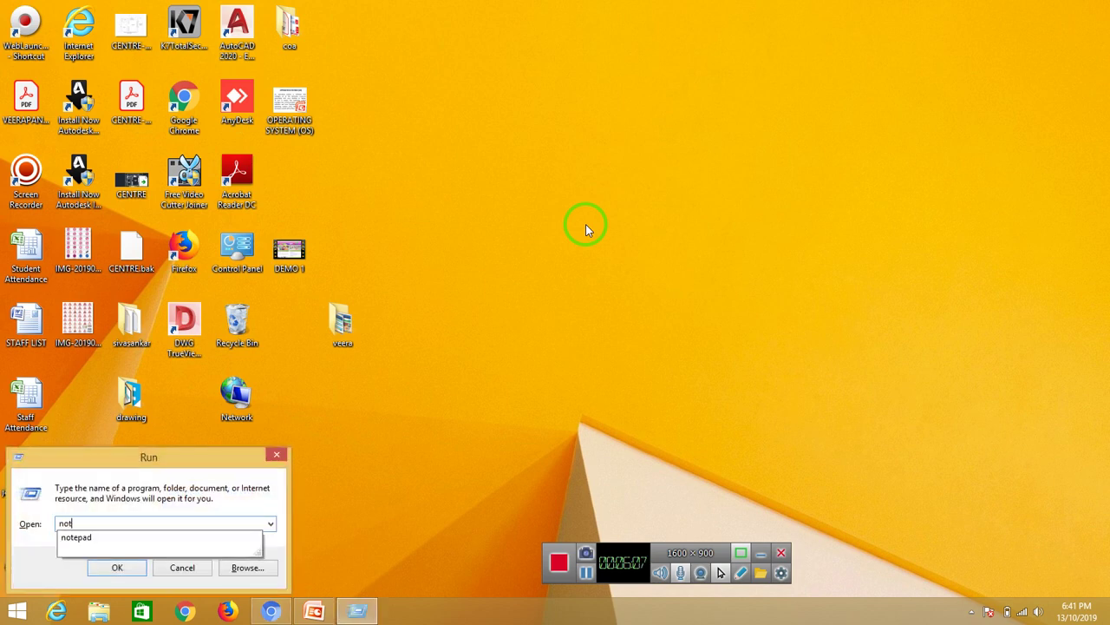
{"action": "type", "text": "e"}
{"action": "key", "text": "Down"}
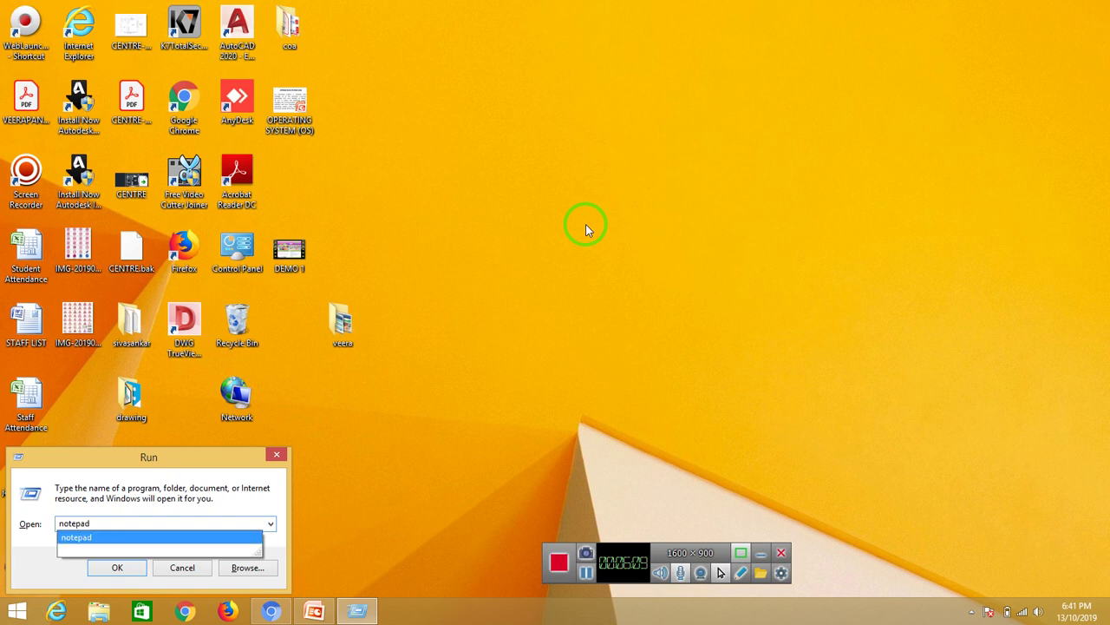
{"action": "key", "text": "Return"}
Step: Write the line "creative computer education" in the blank Notepad document, erasing any stray characters
{"action": "type", "text": "nnnnn"}
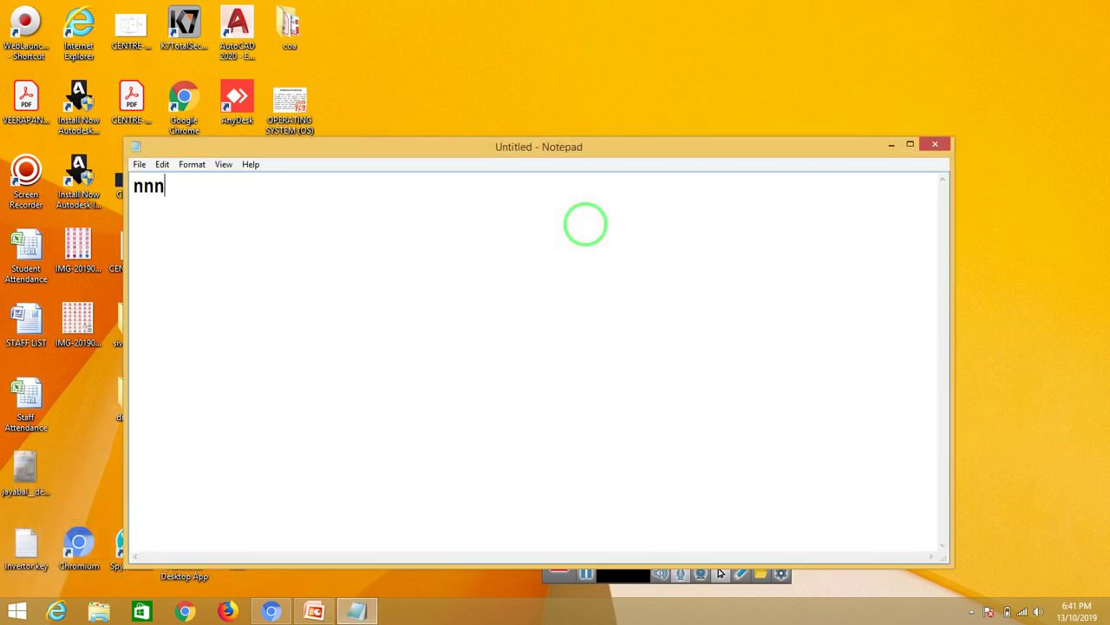
{"action": "key", "text": "BackSpace"}
{"action": "key", "text": "BackSpace"}
{"action": "key", "text": "BackSpace"}
{"action": "key", "text": "BackSpace"}
{"action": "key", "text": "BackSpace"}
{"action": "type", "text": "creative c"}
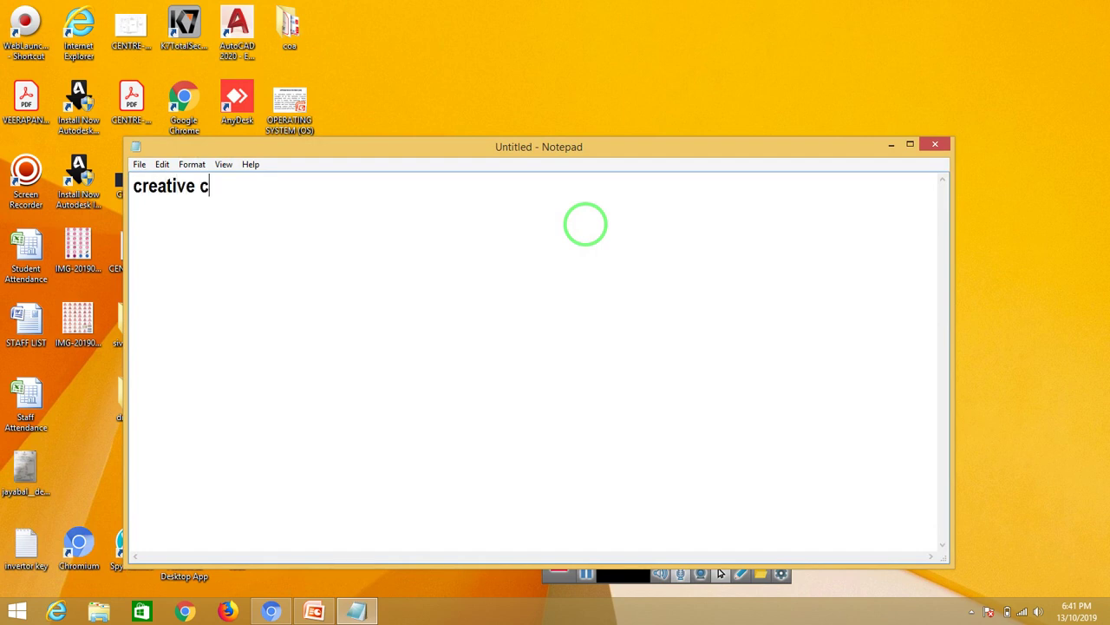
{"action": "type", "text": "omputer ed"}
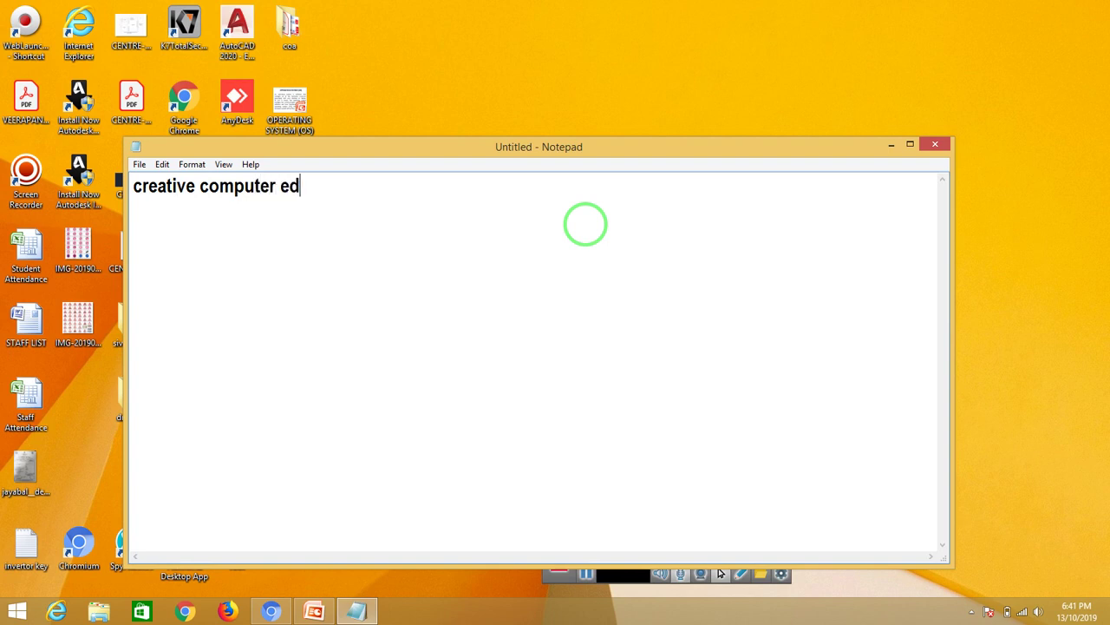
{"action": "type", "text": "ucation"}
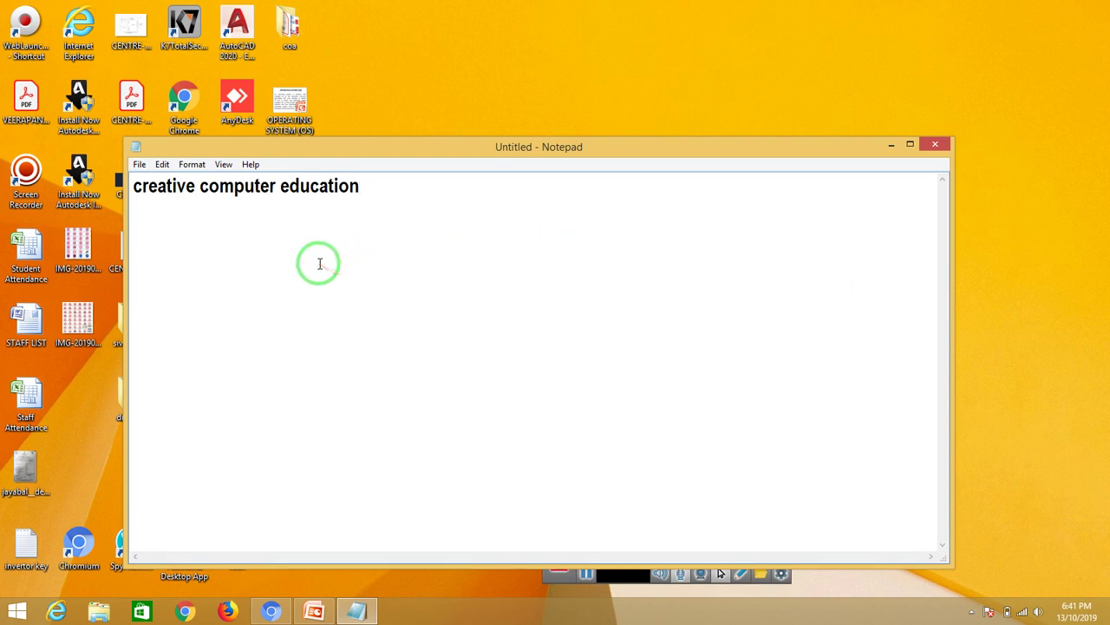
{"action": "left_click", "coordinate": [141, 164]}
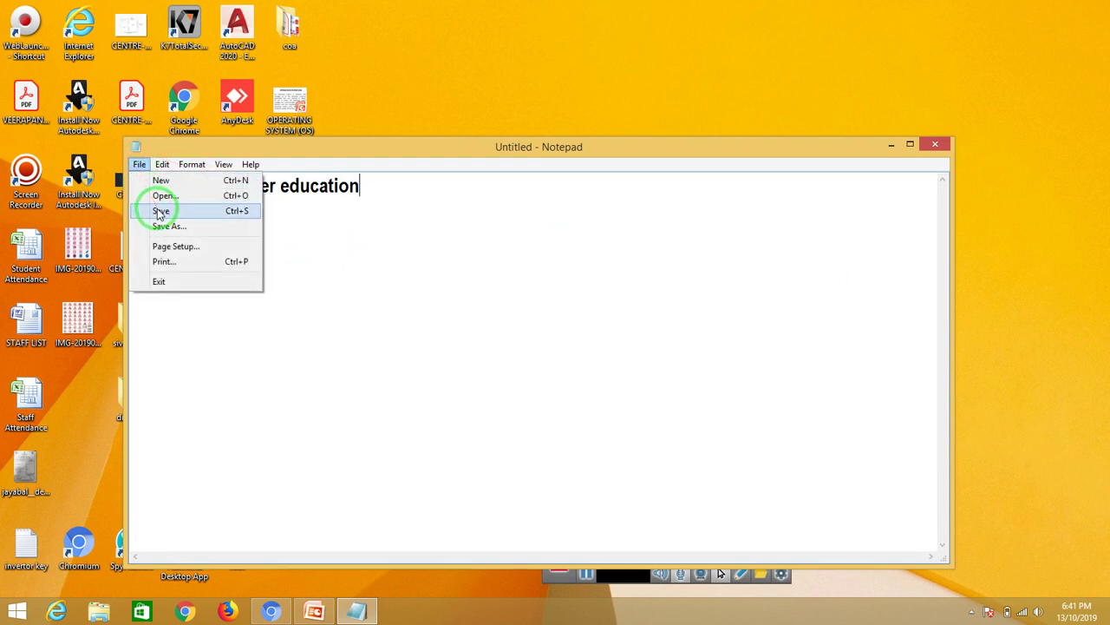
{"action": "left_click_drag", "start_coordinate": [159, 214], "coordinate": [354, 246]}
{"action": "left_click_drag", "start_coordinate": [174, 217], "coordinate": [389, 270]}
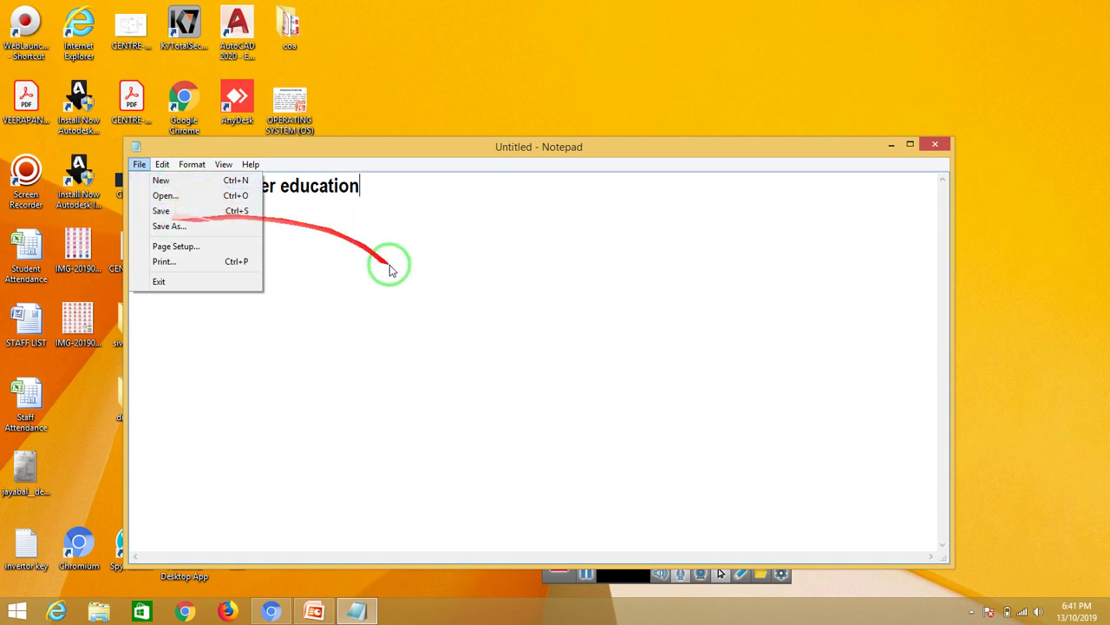
{"action": "left_click", "coordinate": [388, 268]}
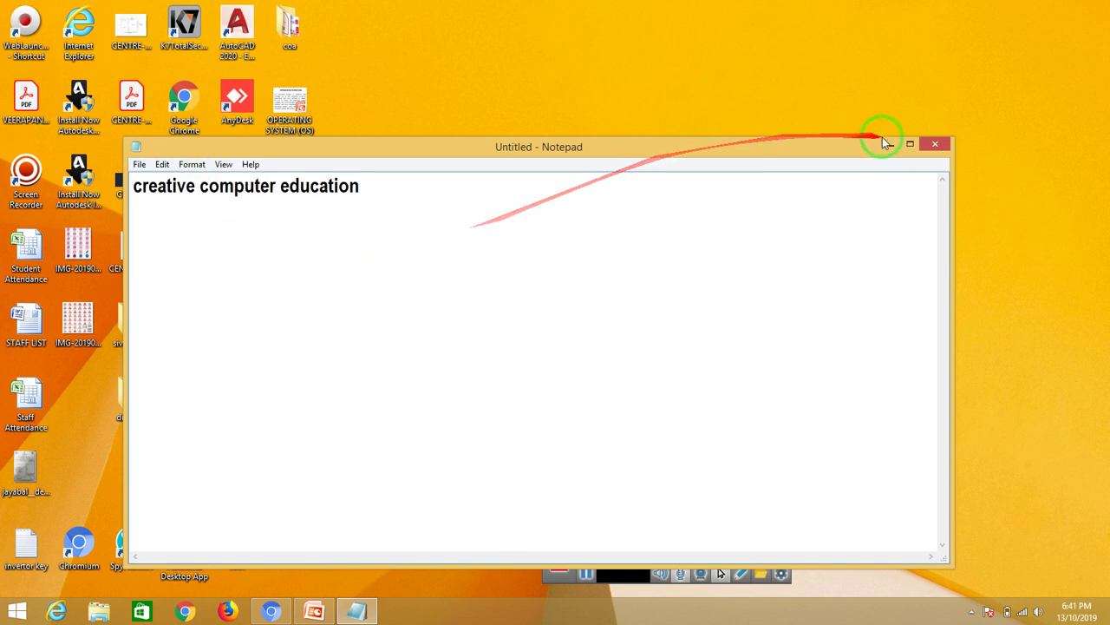
{"action": "left_click", "coordinate": [944, 154]}
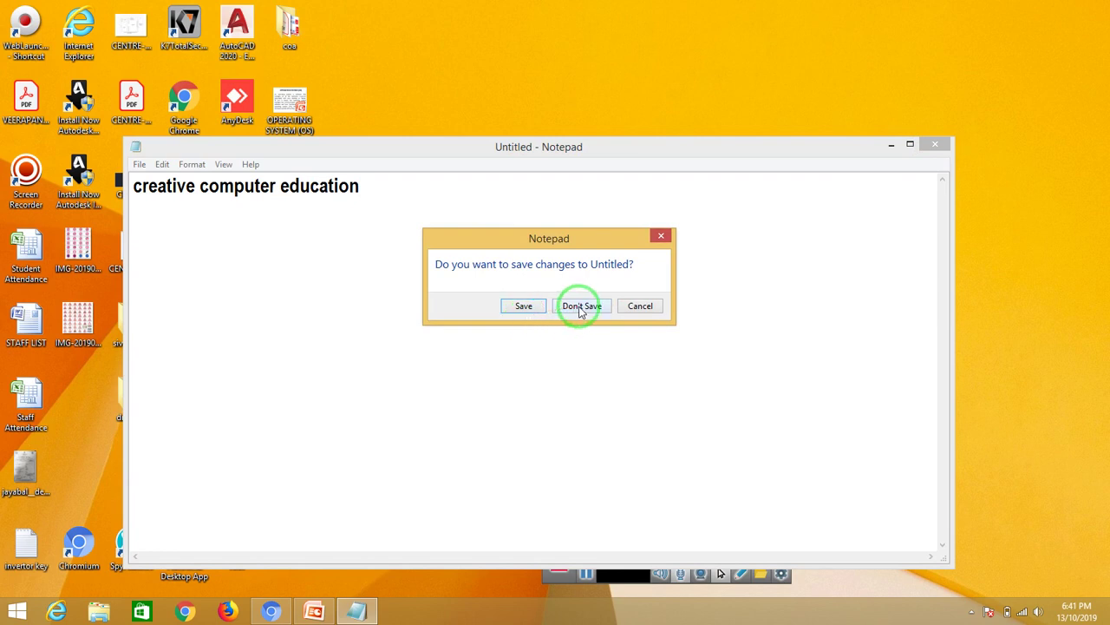
{"action": "left_click", "coordinate": [631, 308]}
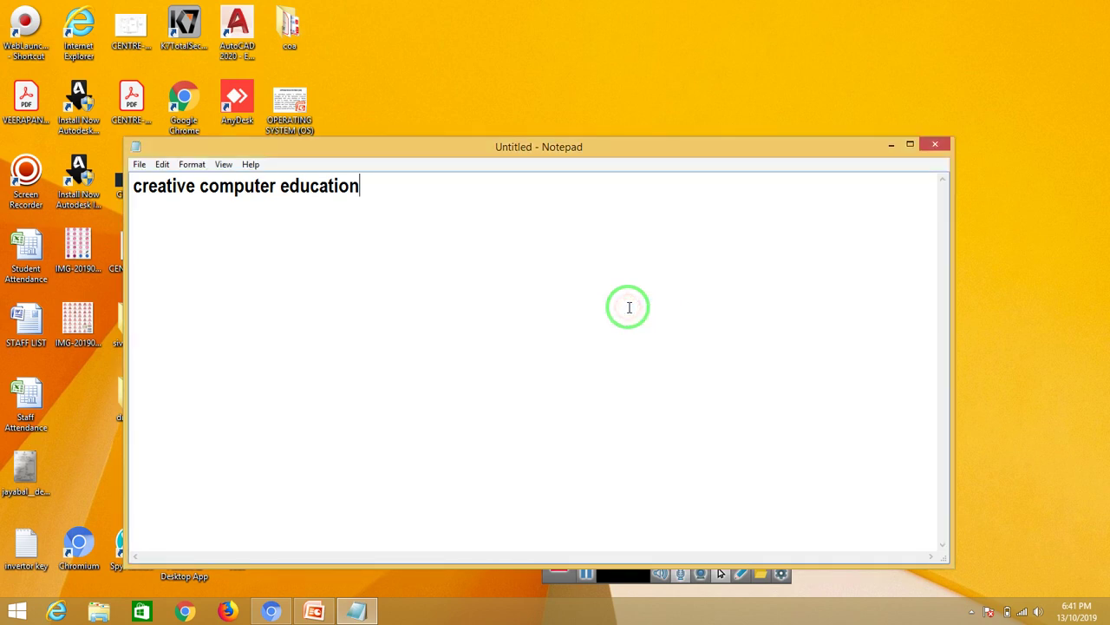
Step: Start saving the document under the name 123 and choose Local Disk (E:) as its location
{"action": "left_click", "coordinate": [139, 164]}
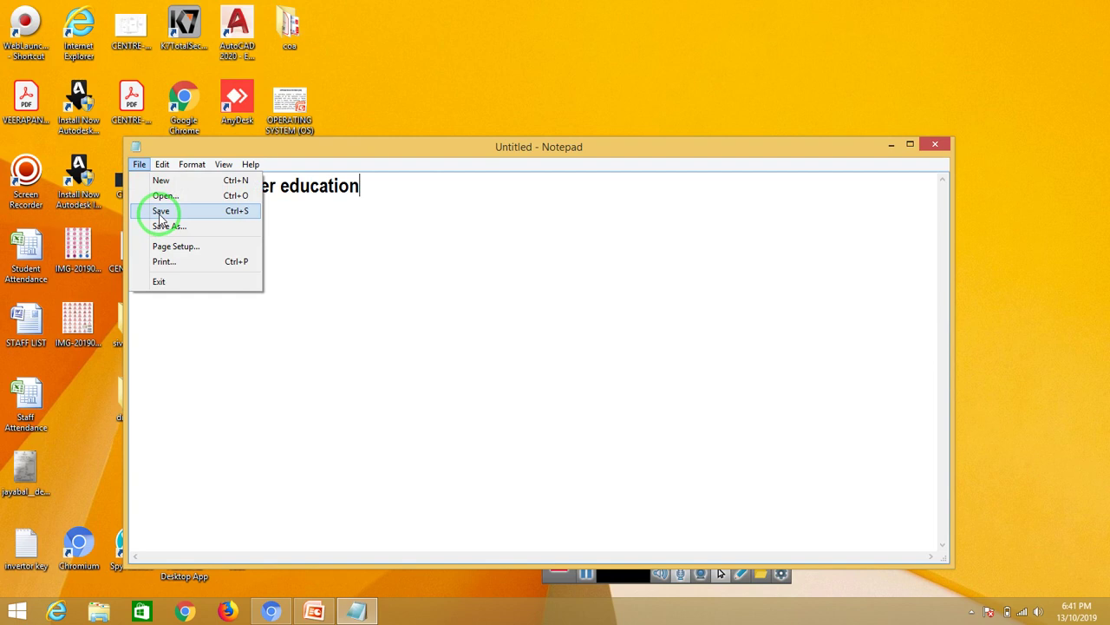
{"action": "left_click", "coordinate": [241, 212]}
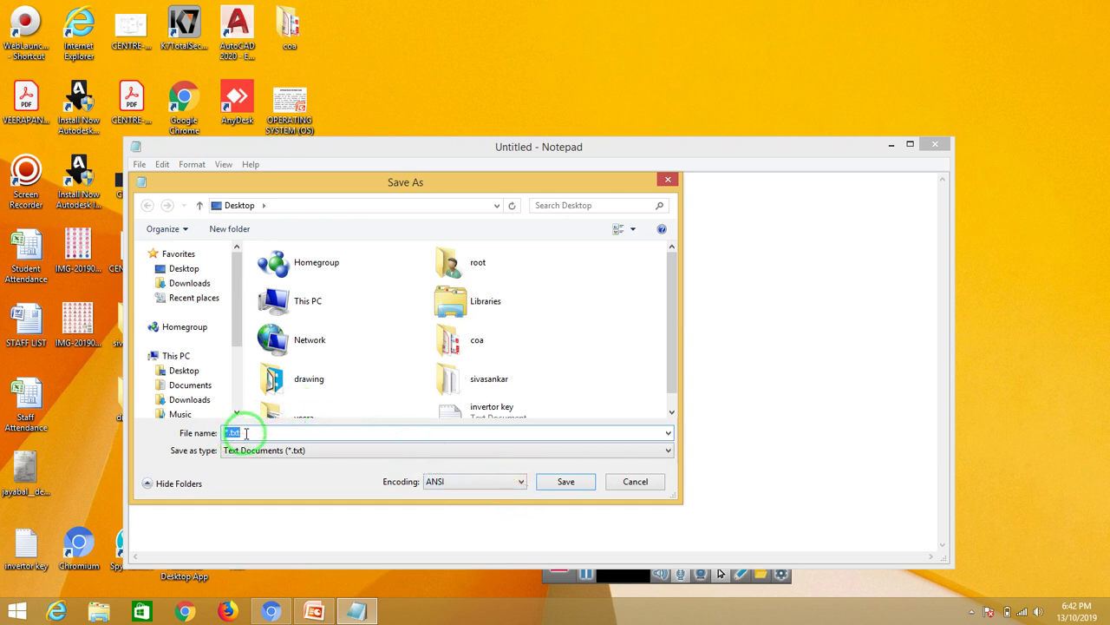
{"action": "type", "text": "123"}
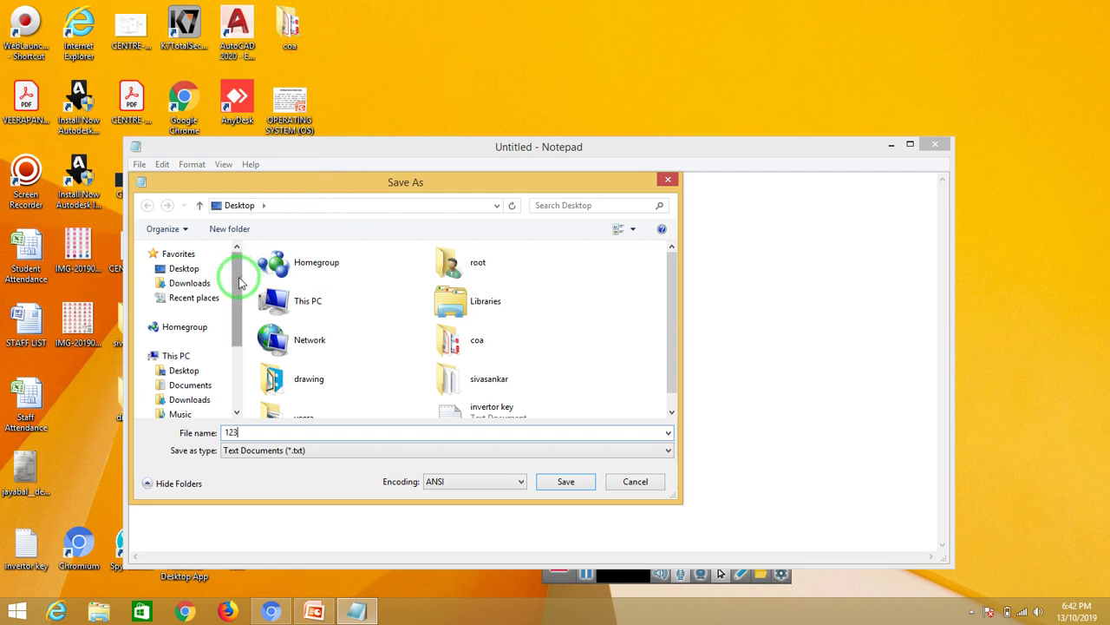
{"action": "left_click_drag", "start_coordinate": [236, 274], "coordinate": [215, 366]}
{"action": "left_click", "coordinate": [212, 364]}
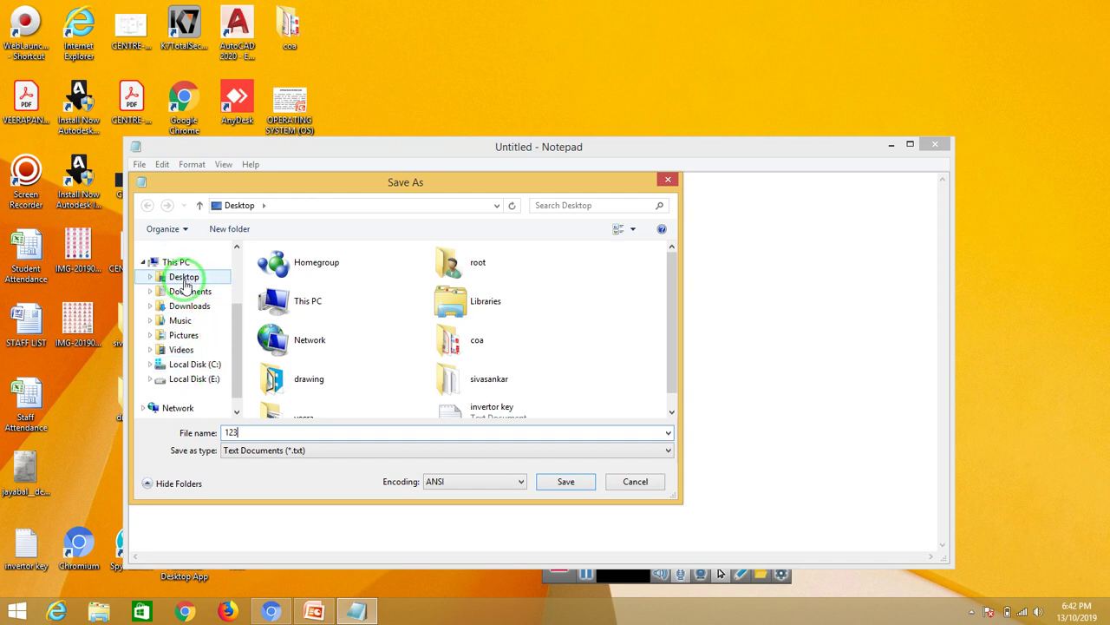
{"action": "left_click", "coordinate": [196, 381]}
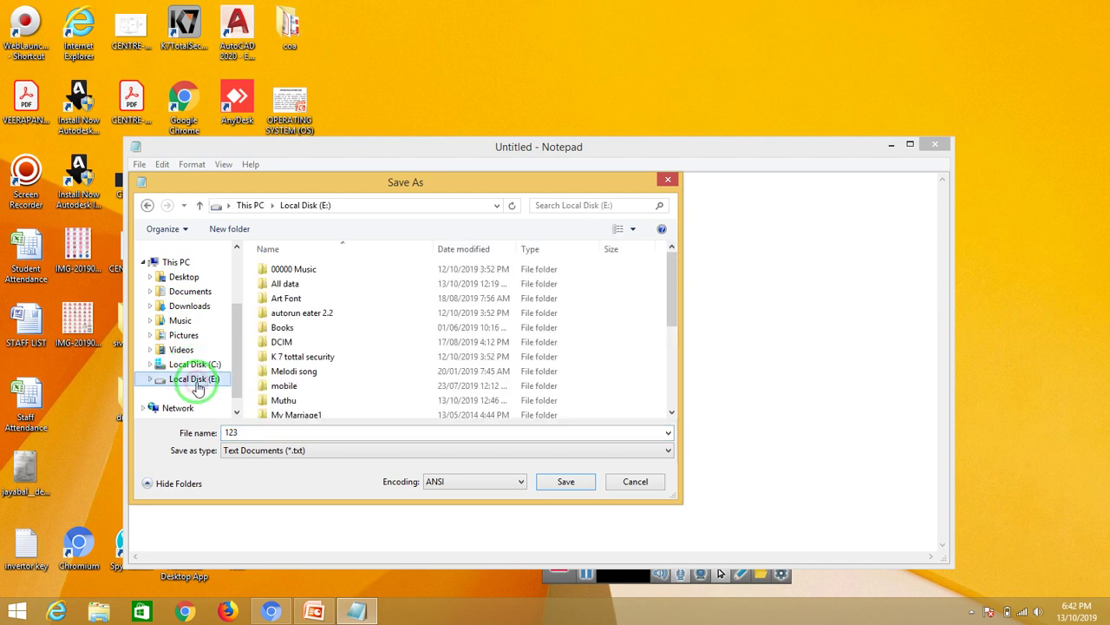
{"action": "left_click", "coordinate": [259, 437]}
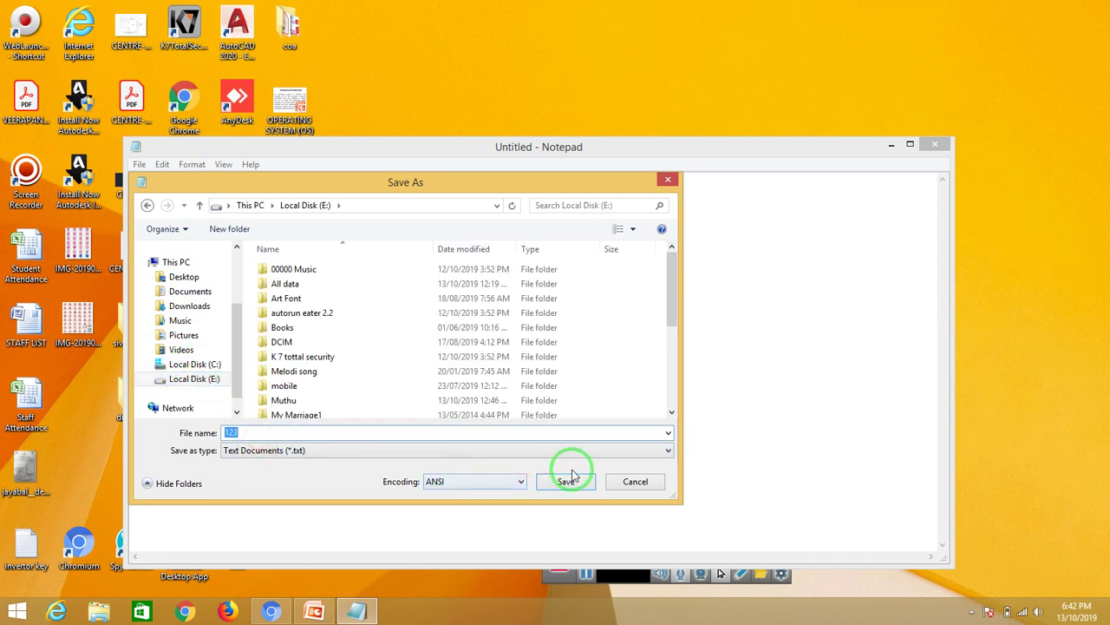
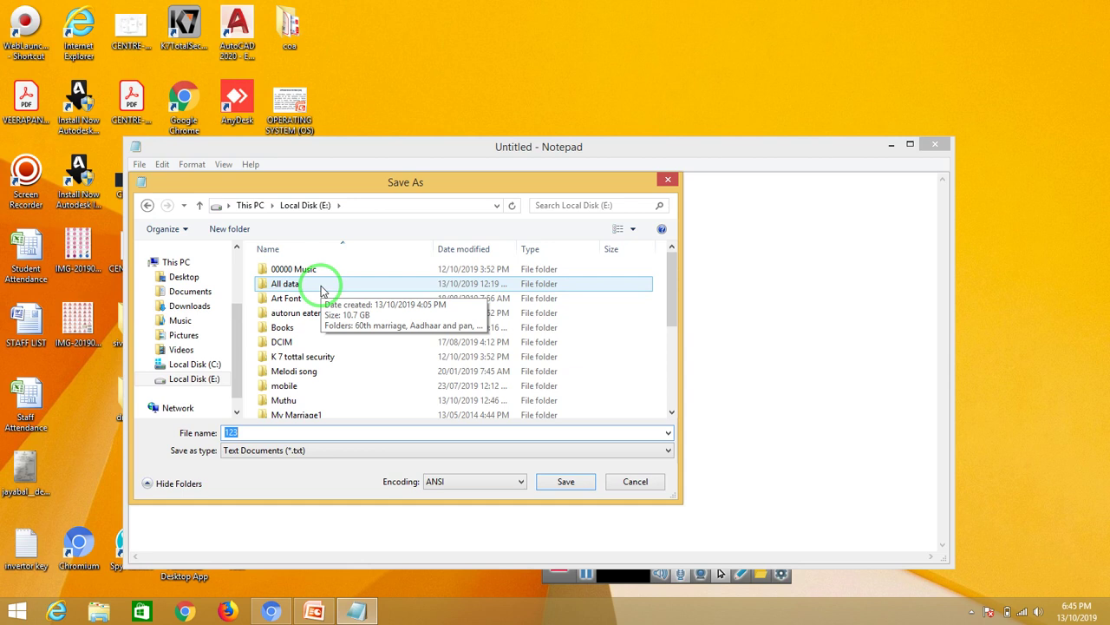
Step: Create a folder named kumar on Local Disk (E:) and open it as the save location
{"action": "left_click", "coordinate": [223, 230]}
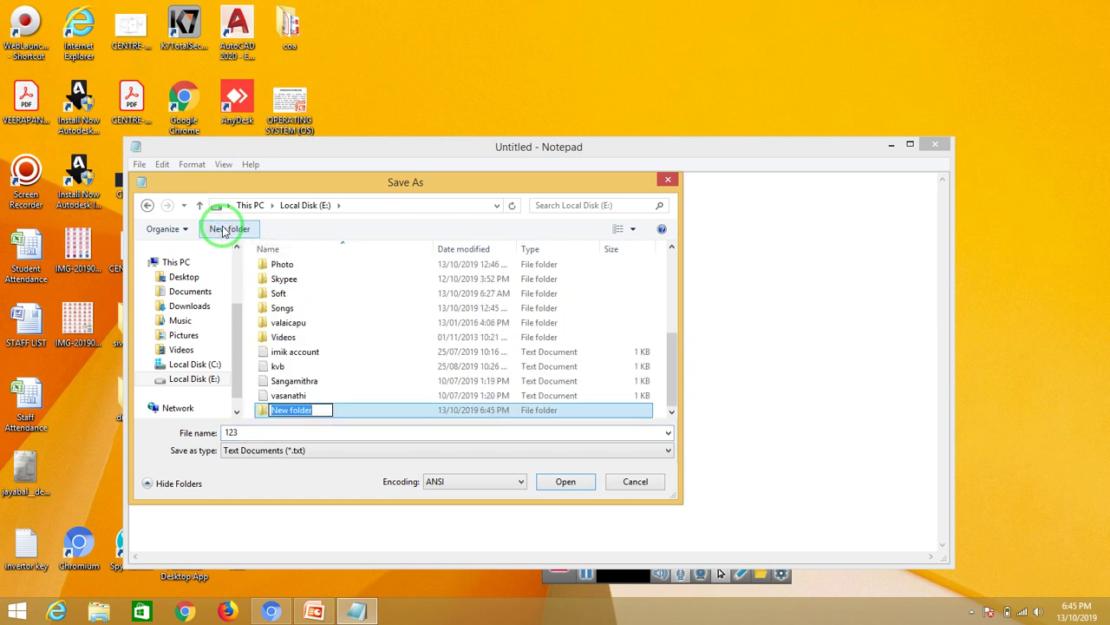
{"action": "type", "text": "kumar"}
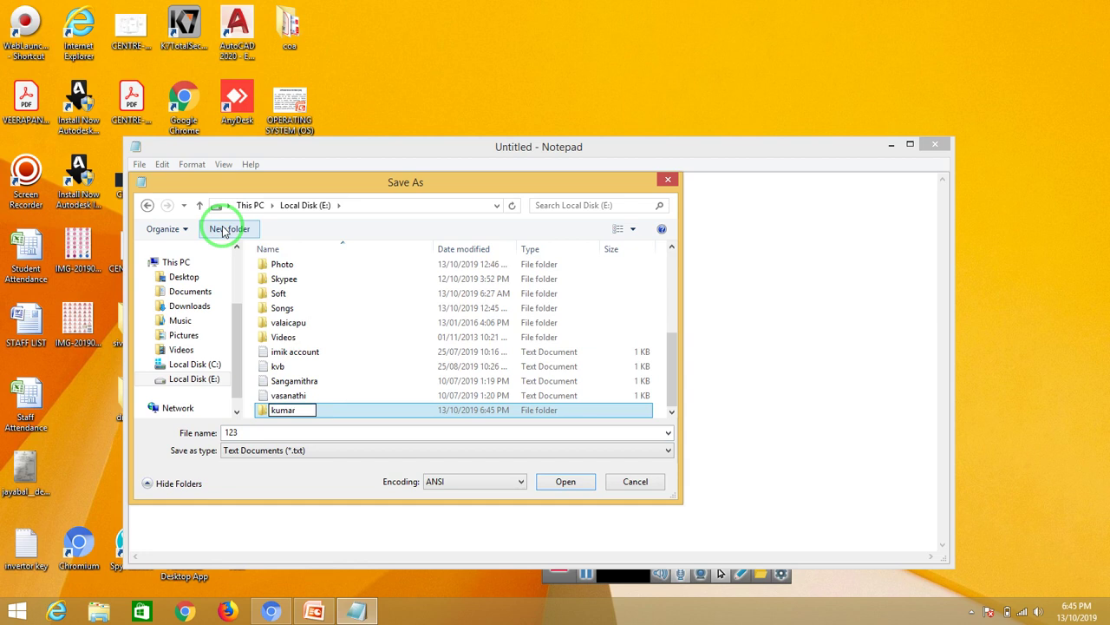
{"action": "key", "text": "Return"}
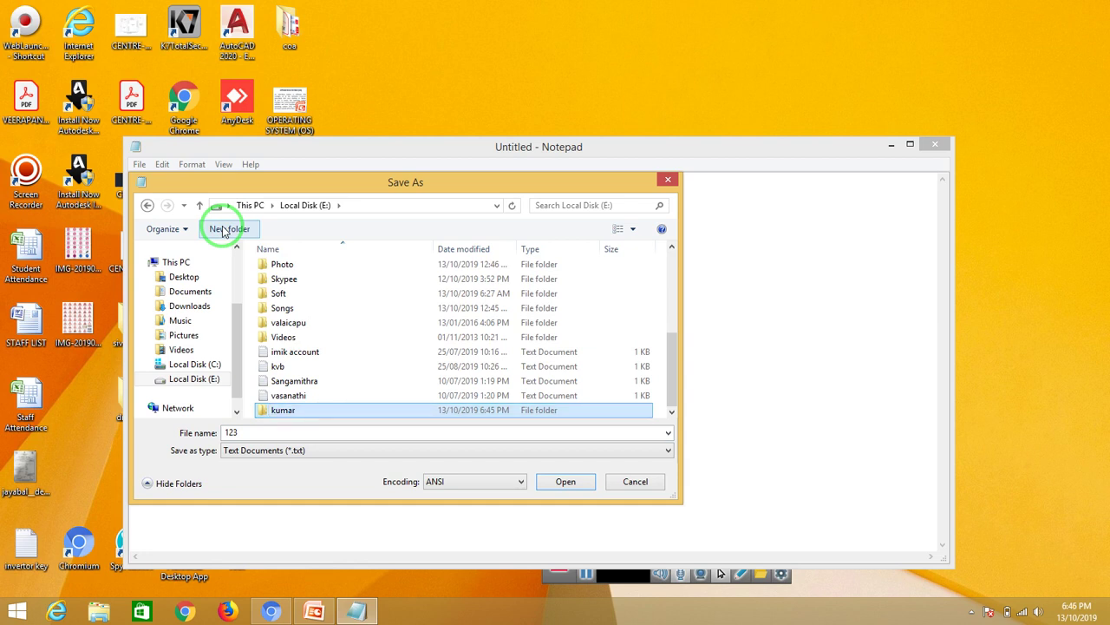
{"action": "key", "text": "Return"}
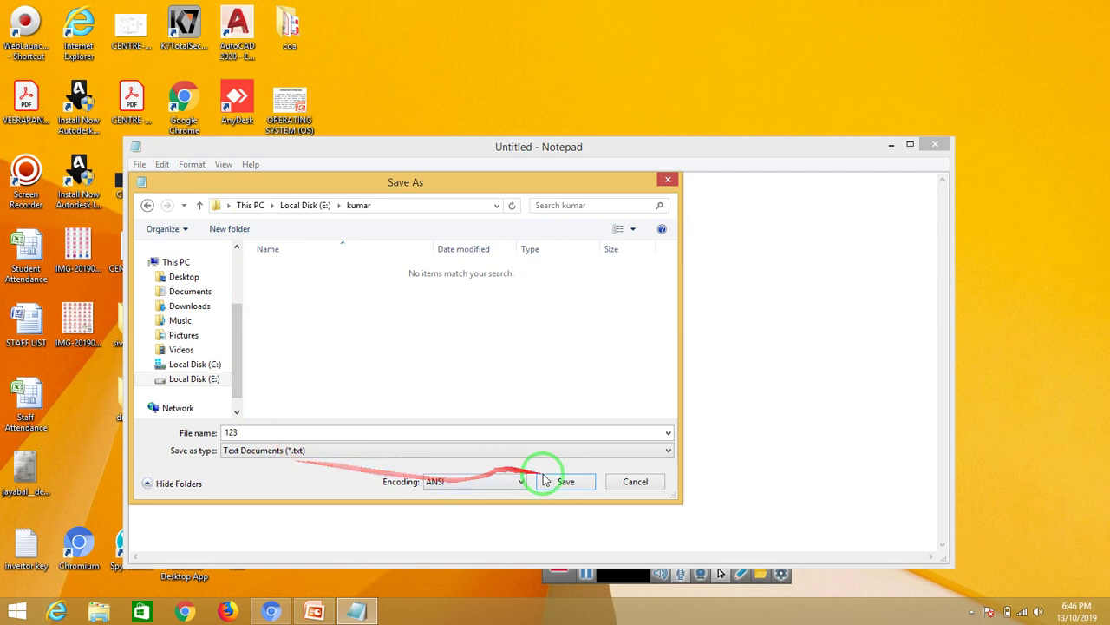
Step: Save the text document as 123 in the kumar folder and close Notepad
{"action": "double_click", "coordinate": [310, 430]}
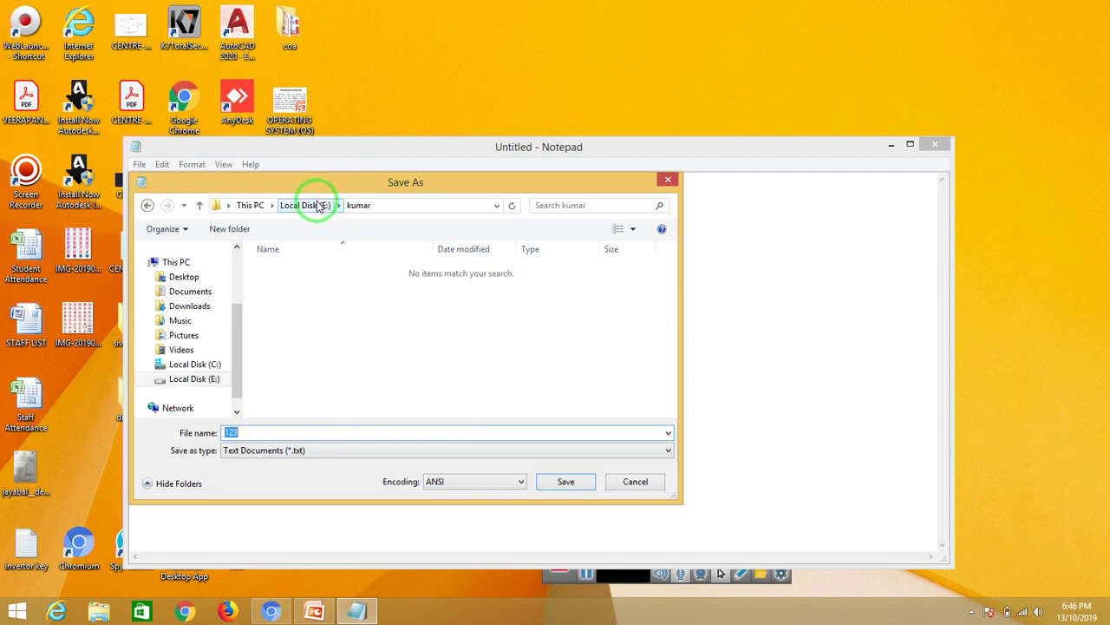
{"action": "left_click", "coordinate": [564, 483]}
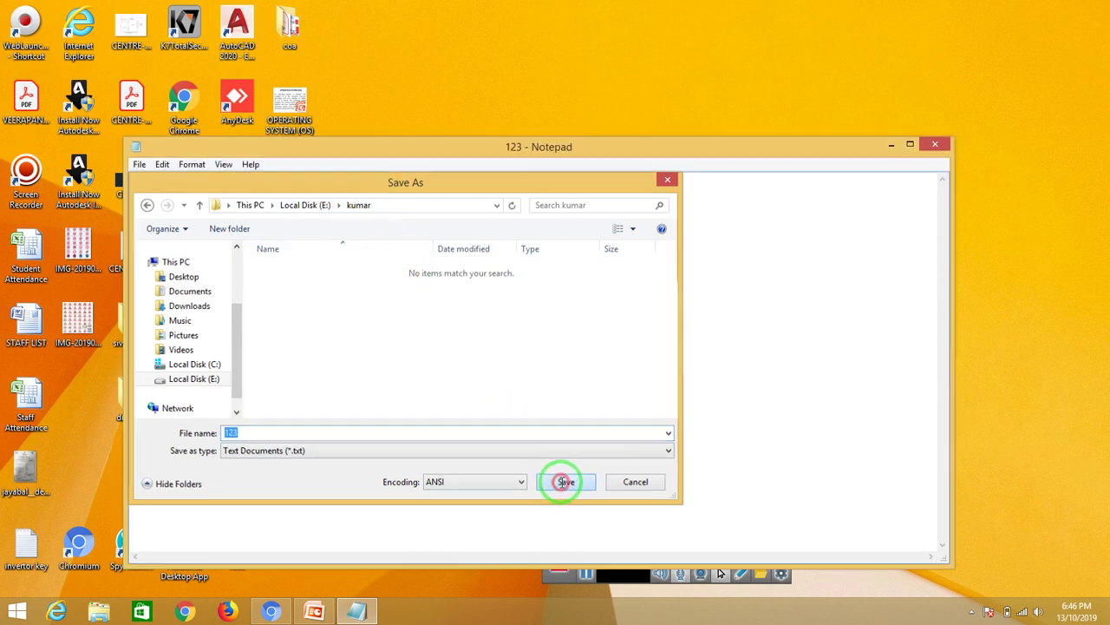
{"action": "left_click", "coordinate": [945, 144]}
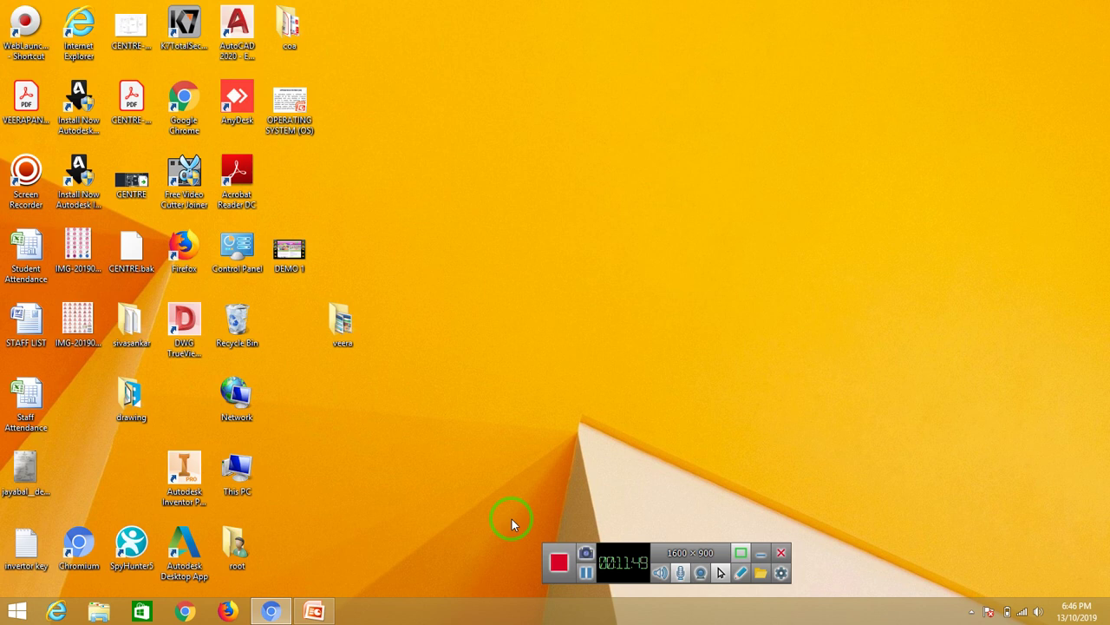
Step: Relaunch Notepad from the Run dialog with the command notepad
{"action": "mouse_move", "coordinate": [512, 518]}
{"action": "left_mouse_down"}
{"action": "mouse_move", "coordinate": [973, 506]}
{"action": "mouse_move", "coordinate": [1088, 585]}
{"action": "mouse_move", "coordinate": [798, 471]}
{"action": "mouse_move", "coordinate": [478, 414]}
{"action": "mouse_move", "coordinate": [440, 472]}
{"action": "left_mouse_up"}
{"action": "key", "text": "super+r"}
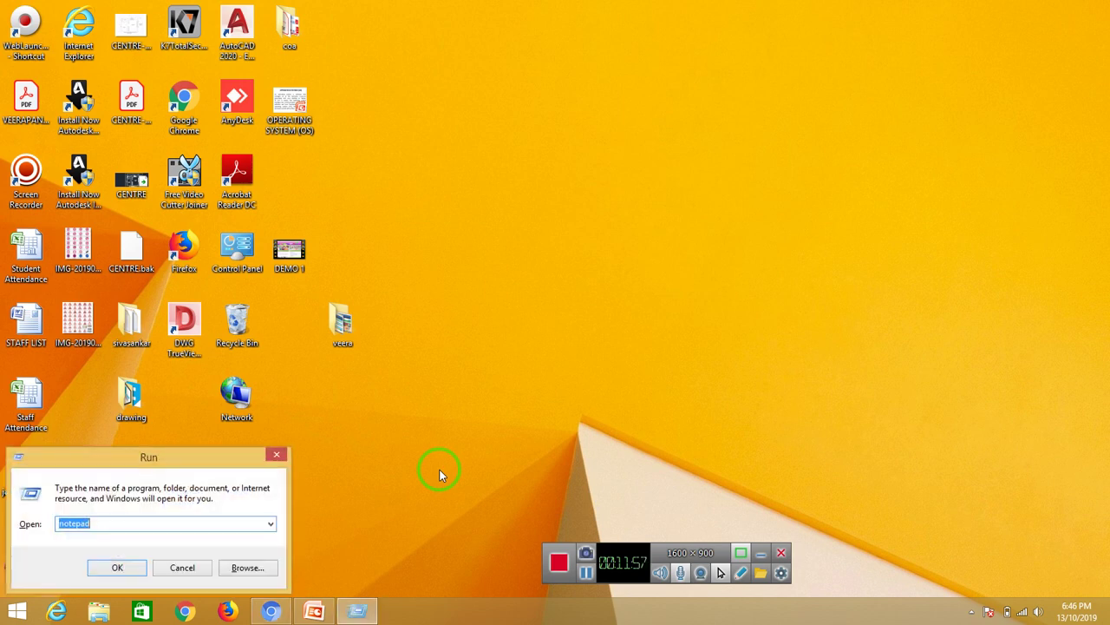
{"action": "key", "text": "Return"}
{"action": "left_click_drag", "start_coordinate": [440, 473], "coordinate": [99, 382]}
Step: Open the text file 123 from the kumar folder on Local Disk (E:)
{"action": "left_click", "coordinate": [139, 164]}
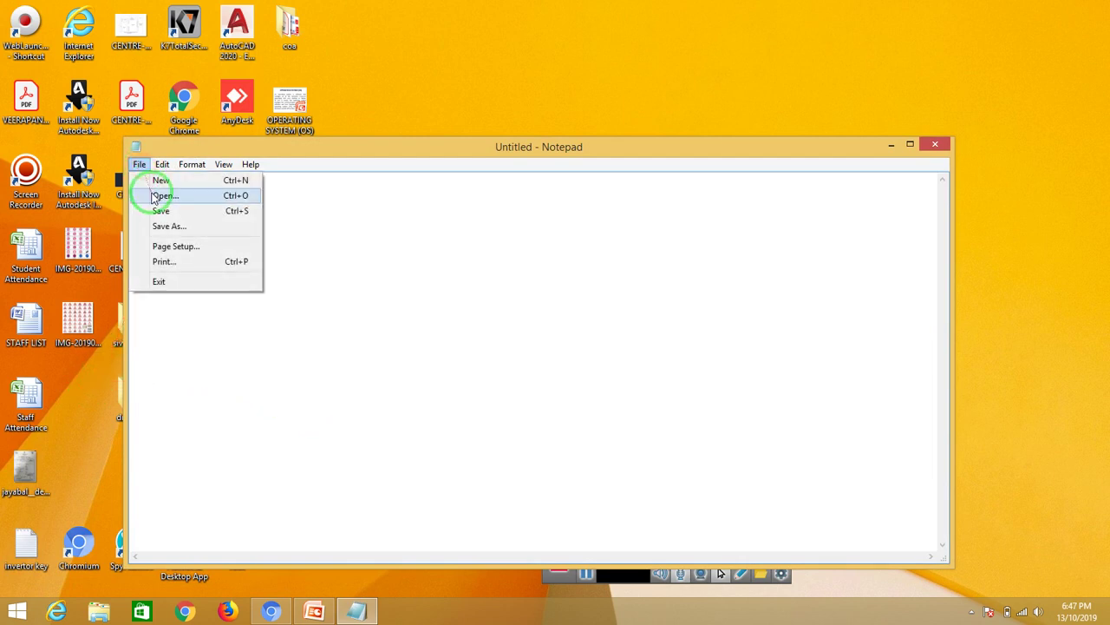
{"action": "left_click", "coordinate": [156, 196]}
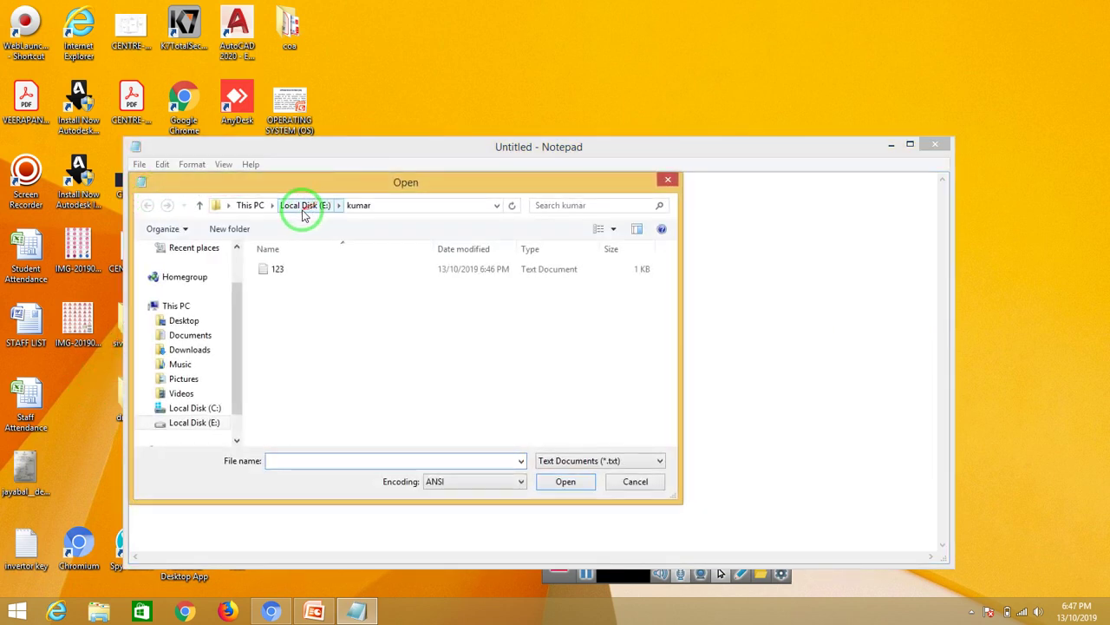
{"action": "left_click", "coordinate": [303, 209]}
{"action": "left_click", "coordinate": [288, 372]}
{"action": "double_click", "coordinate": [289, 373]}
{"action": "double_click", "coordinate": [275, 272]}
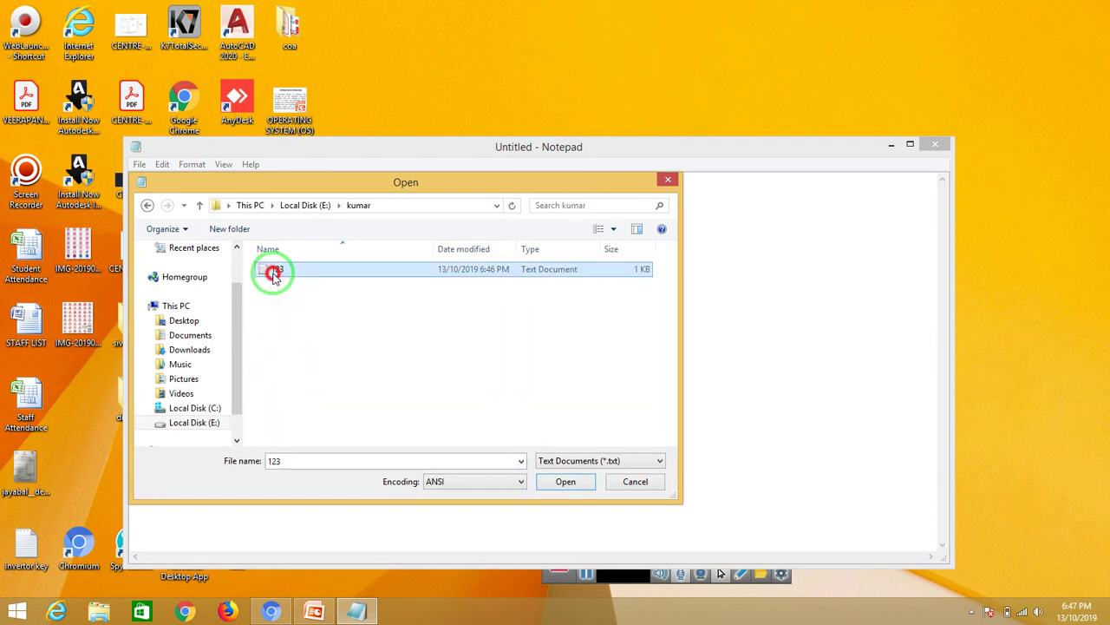
Step: Add the lines nmnmnm and nmm below the existing text in file 123 and save the changes
{"action": "left_click", "coordinate": [401, 206]}
{"action": "key", "text": "Return"}
{"action": "type", "text": "nmnmnm"}
{"action": "key", "text": "Return"}
{"action": "type", "text": "nmm"}
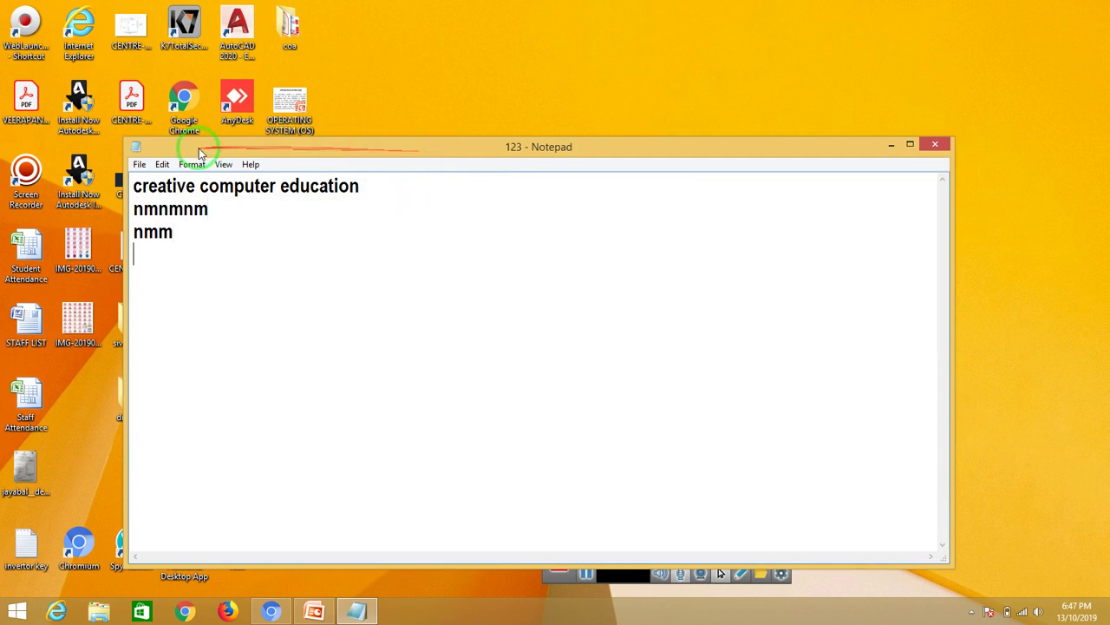
{"action": "left_click", "coordinate": [140, 164]}
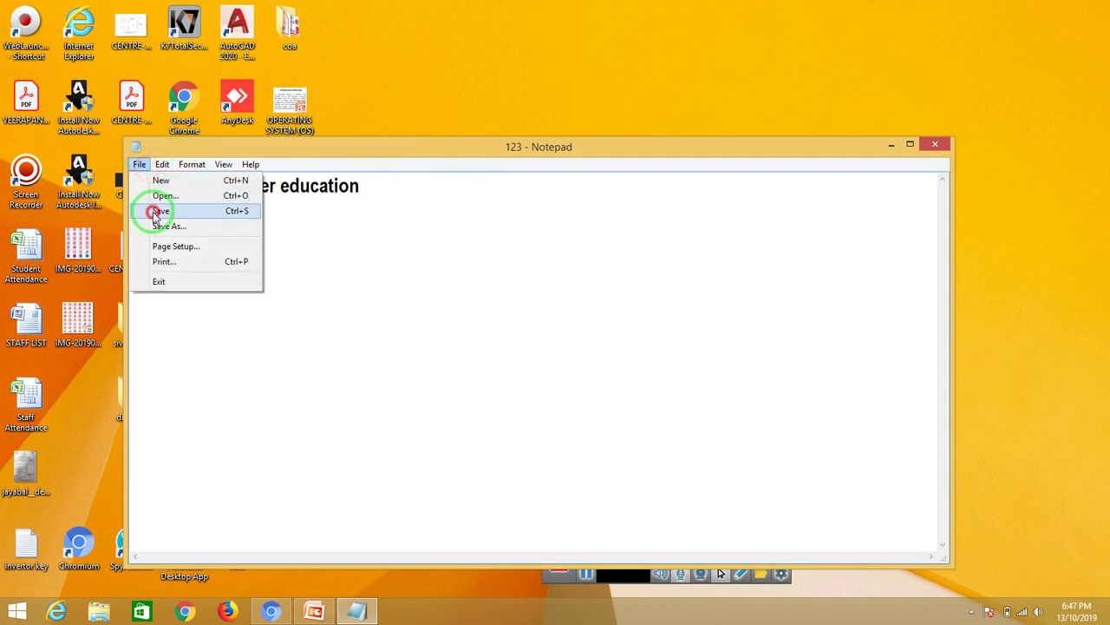
{"action": "left_click", "coordinate": [153, 211]}
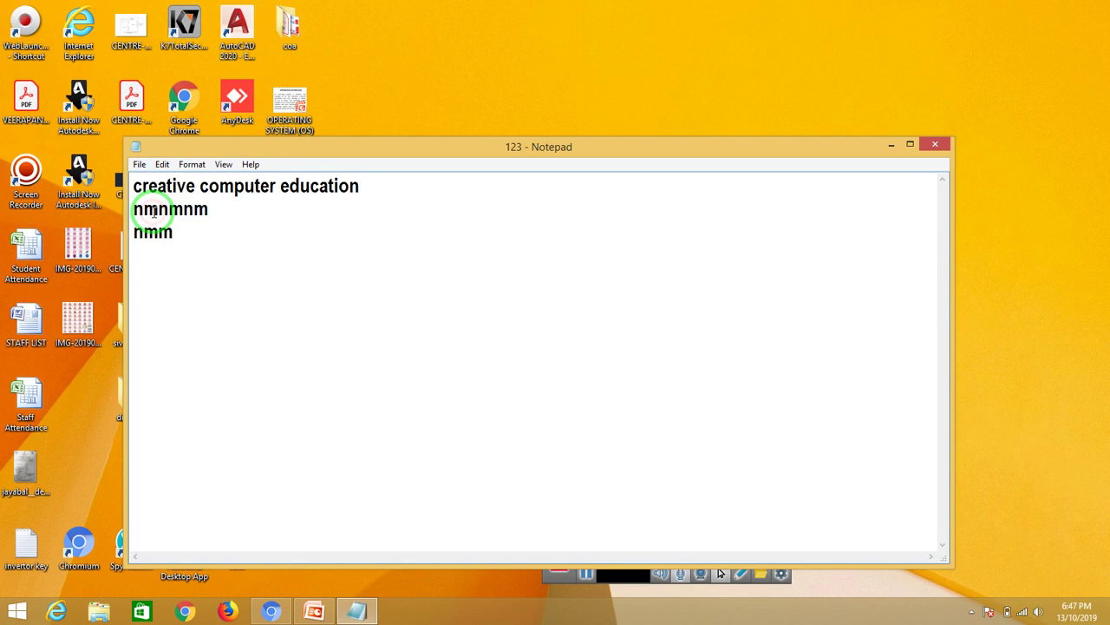
Step: Start a new blank text document in place of file 123
{"action": "left_click", "coordinate": [139, 167]}
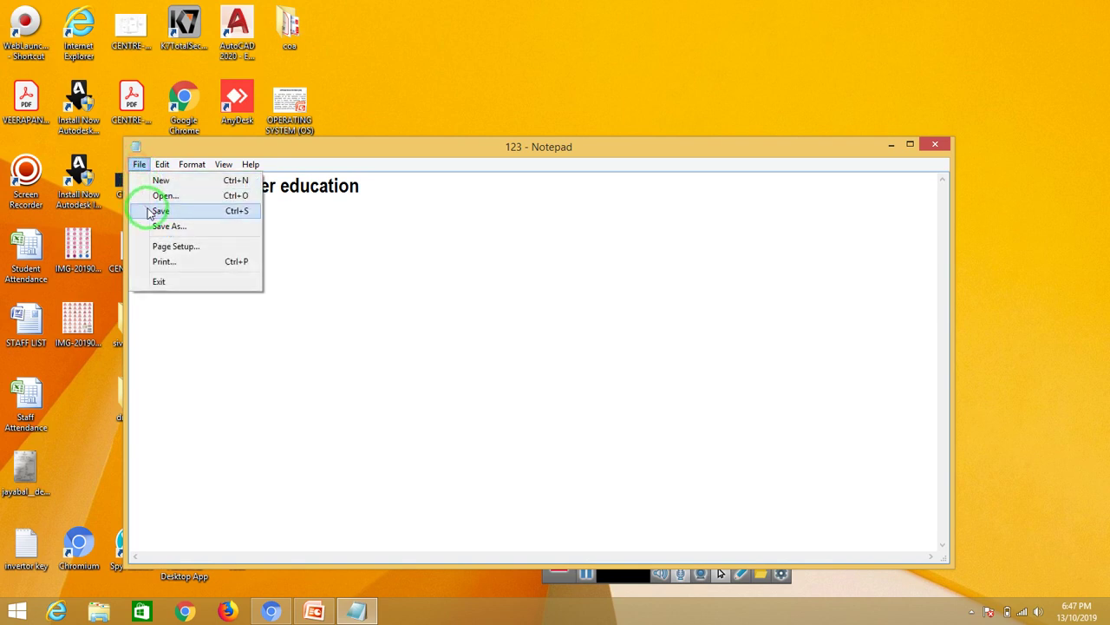
{"action": "left_click", "coordinate": [160, 180]}
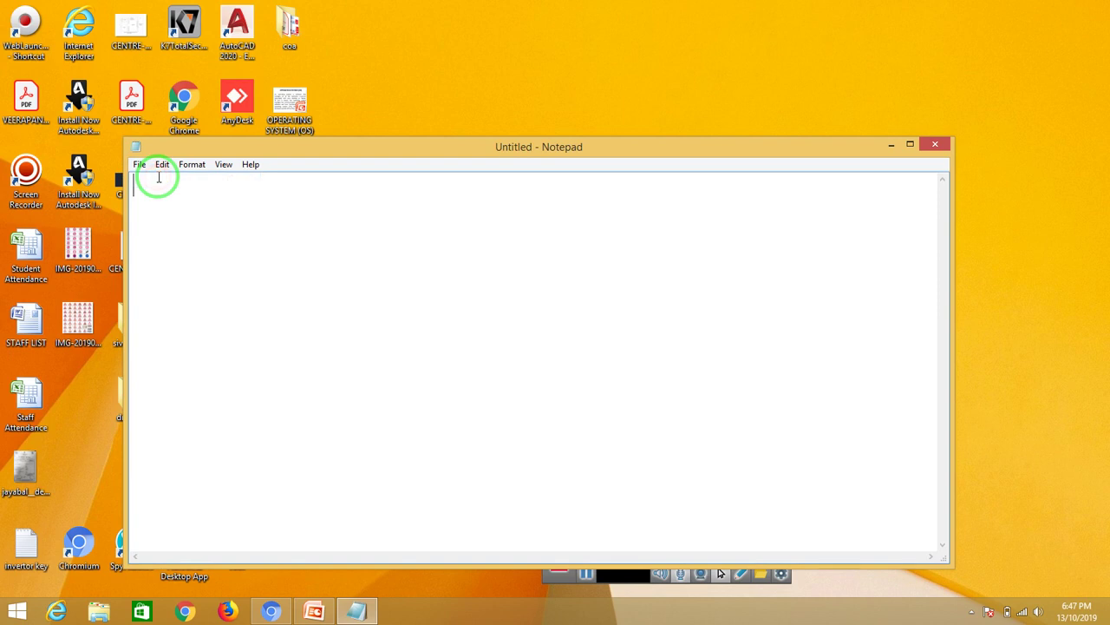
Step: Enter the text kk in the blank document and undo that entry
{"action": "left_click", "coordinate": [140, 165]}
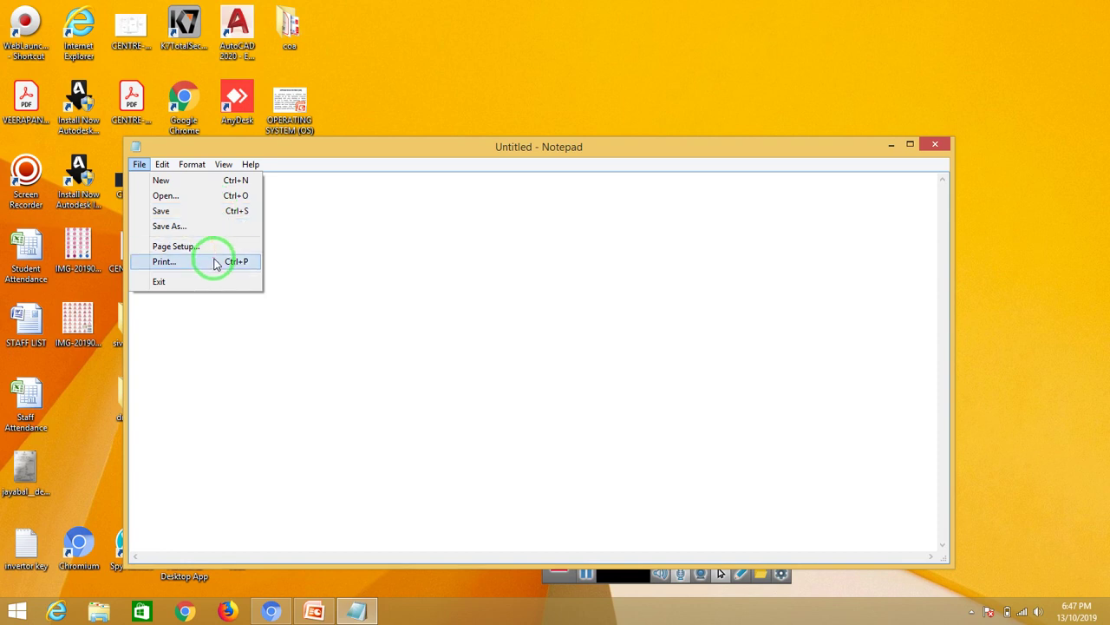
{"action": "left_click", "coordinate": [162, 164]}
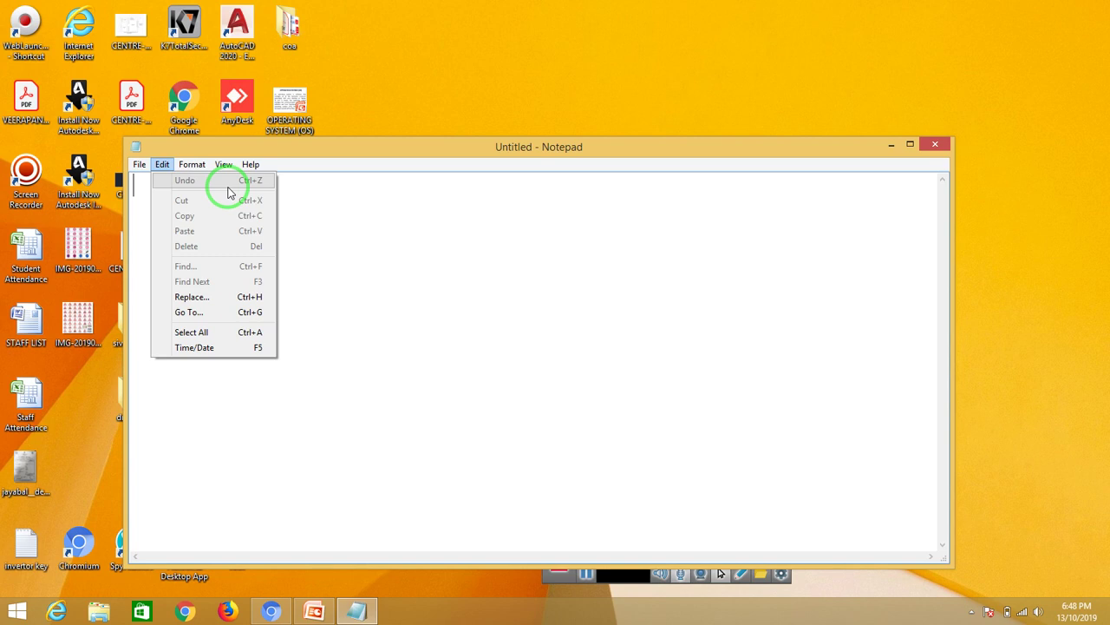
{"action": "left_click", "coordinate": [409, 273]}
{"action": "type", "text": "kk"}
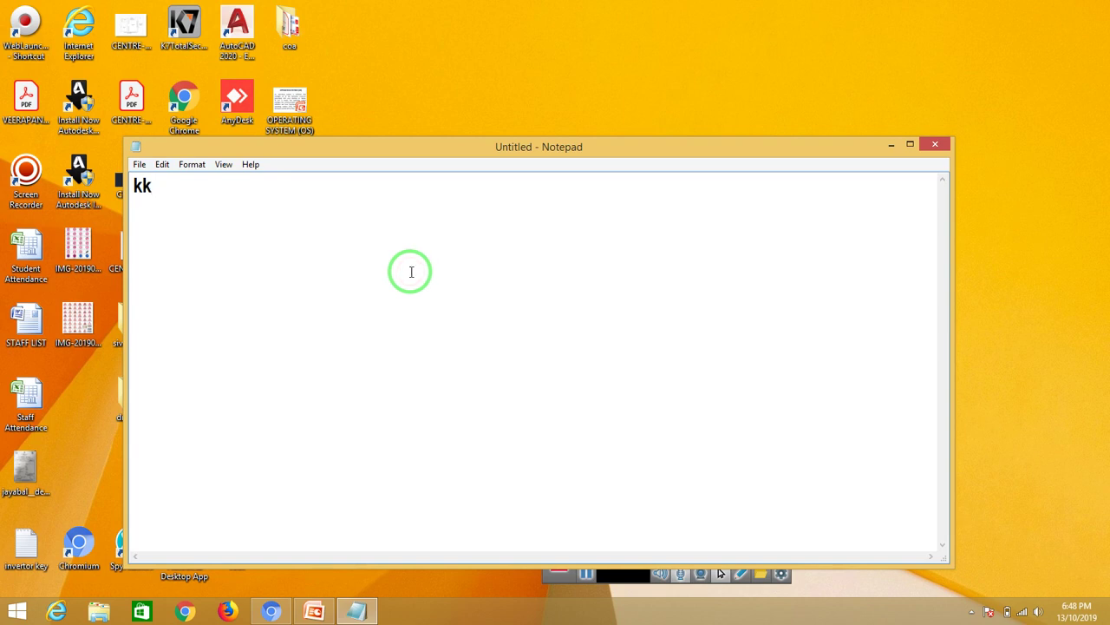
{"action": "left_click", "coordinate": [162, 164]}
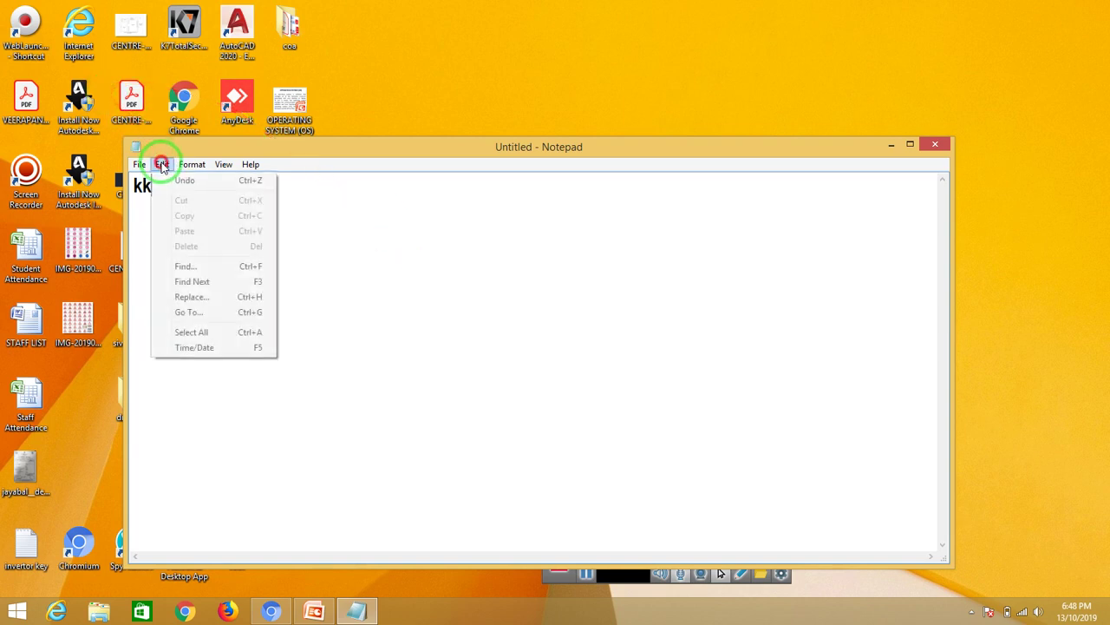
{"action": "left_click", "coordinate": [186, 179]}
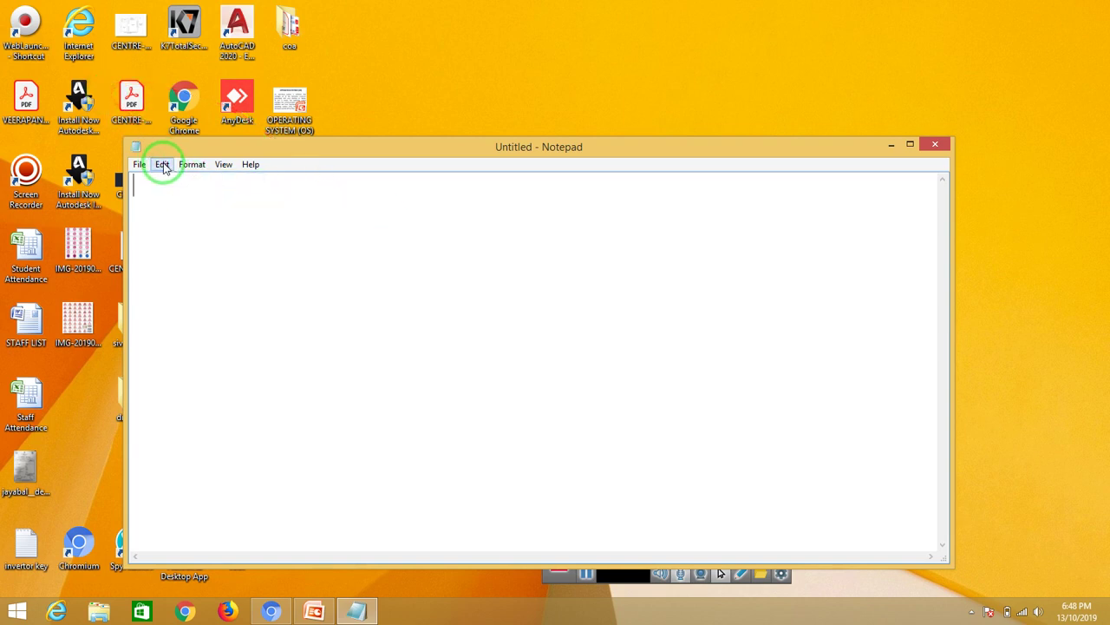
{"action": "left_click", "coordinate": [162, 165]}
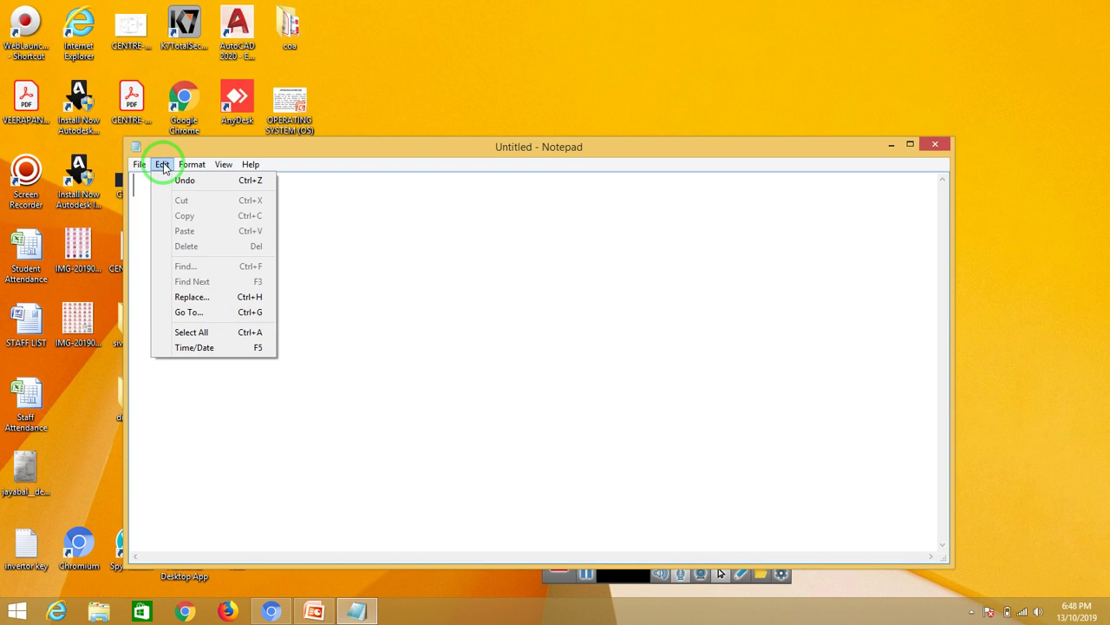
{"action": "left_click", "coordinate": [347, 299]}
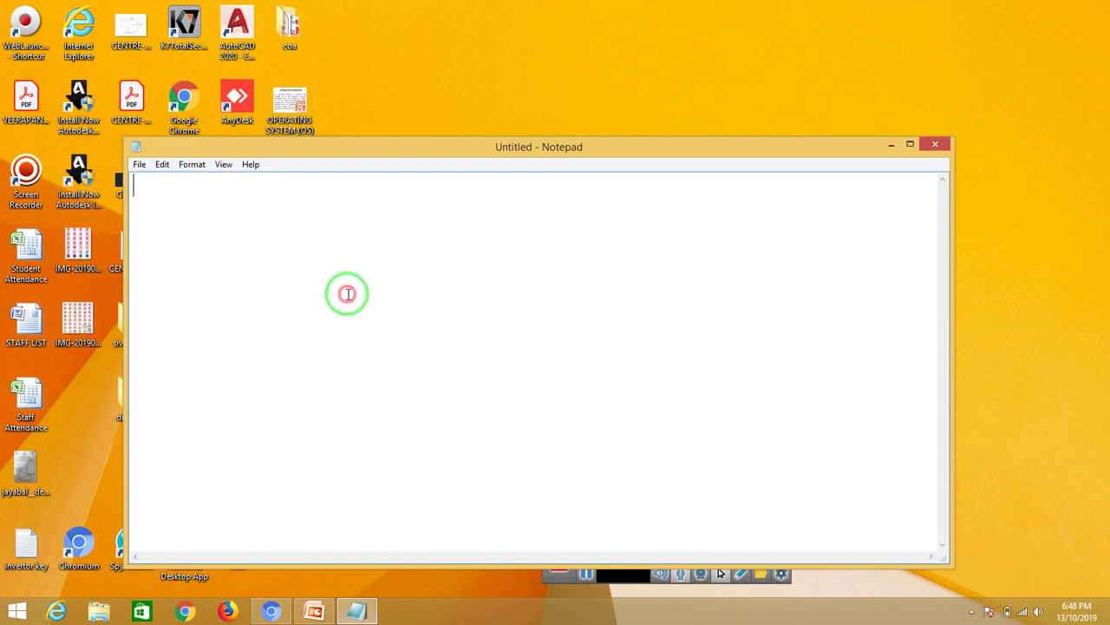
{"action": "left_click", "coordinate": [138, 167]}
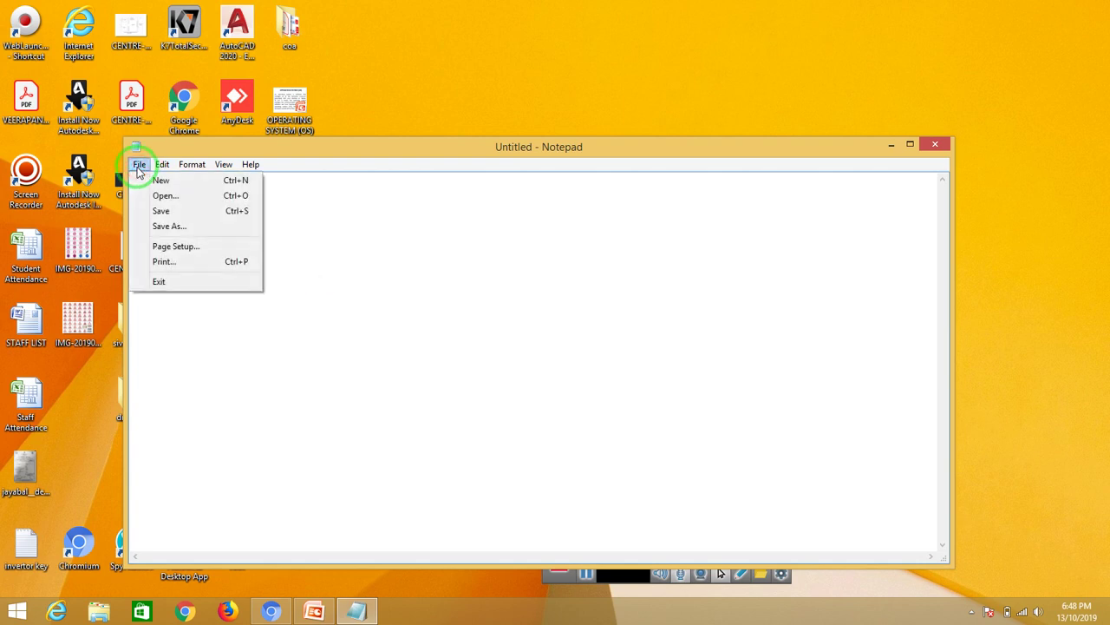
{"action": "mouse_move", "coordinate": [164, 168]}
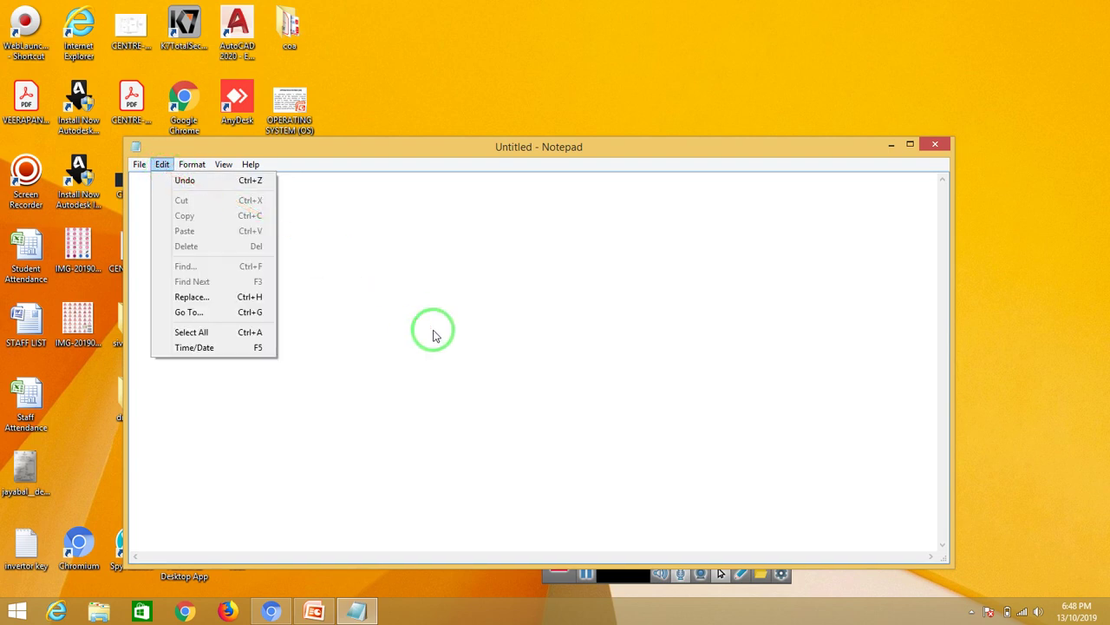
{"action": "left_click", "coordinate": [434, 335]}
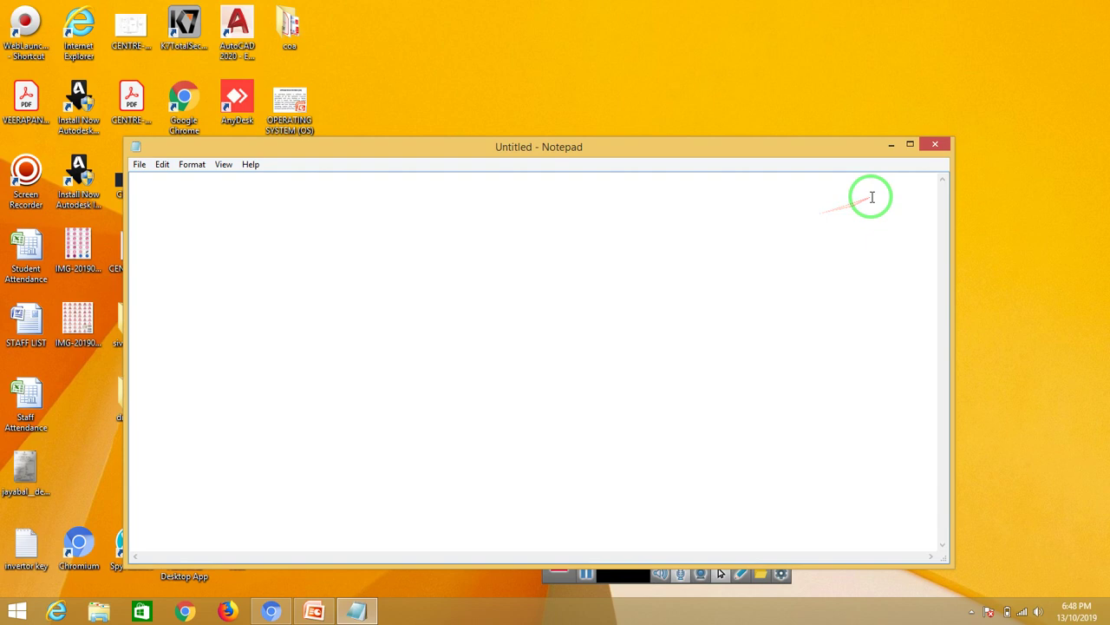
Step: Close the untitled, empty Notepad document
{"action": "left_click", "coordinate": [941, 153]}
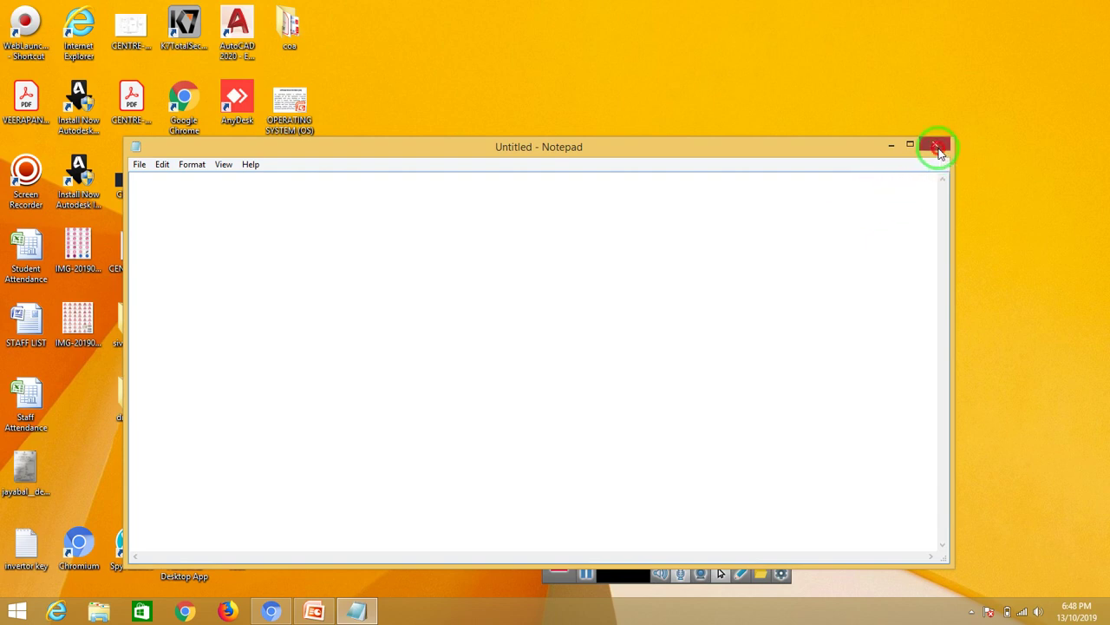